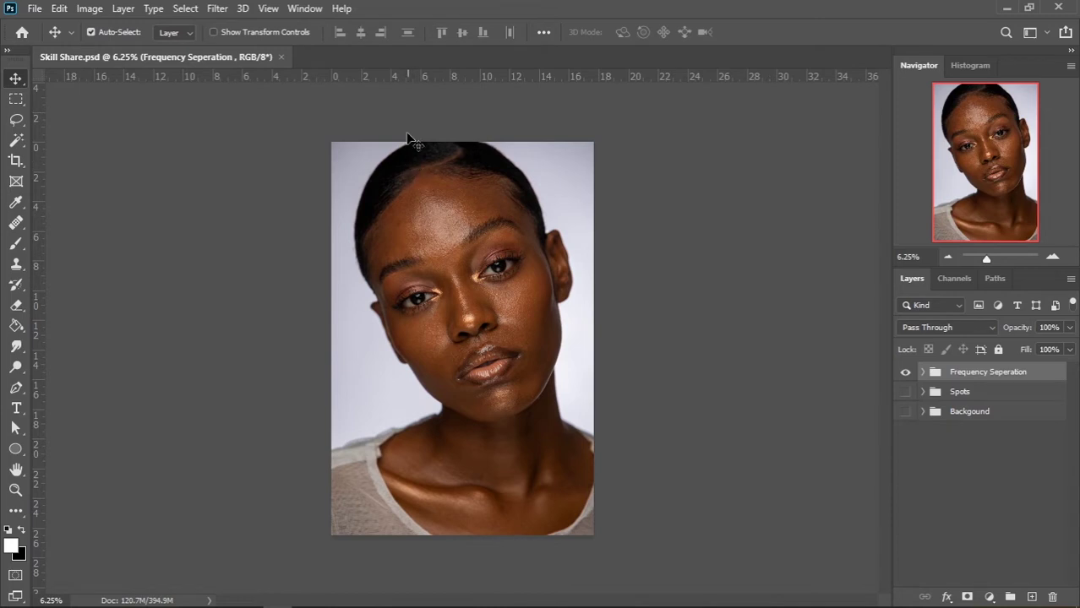
Activate the Mixer Brush tool for working on the portrait's face.
key(ctrl)
drag(480, 289, 522, 286)
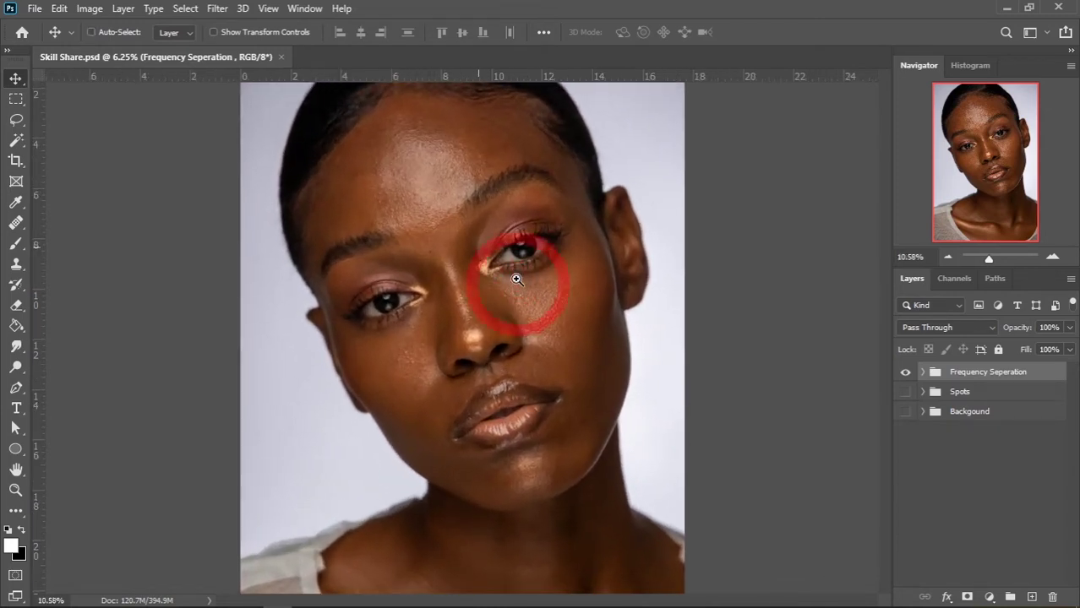
click(18, 244)
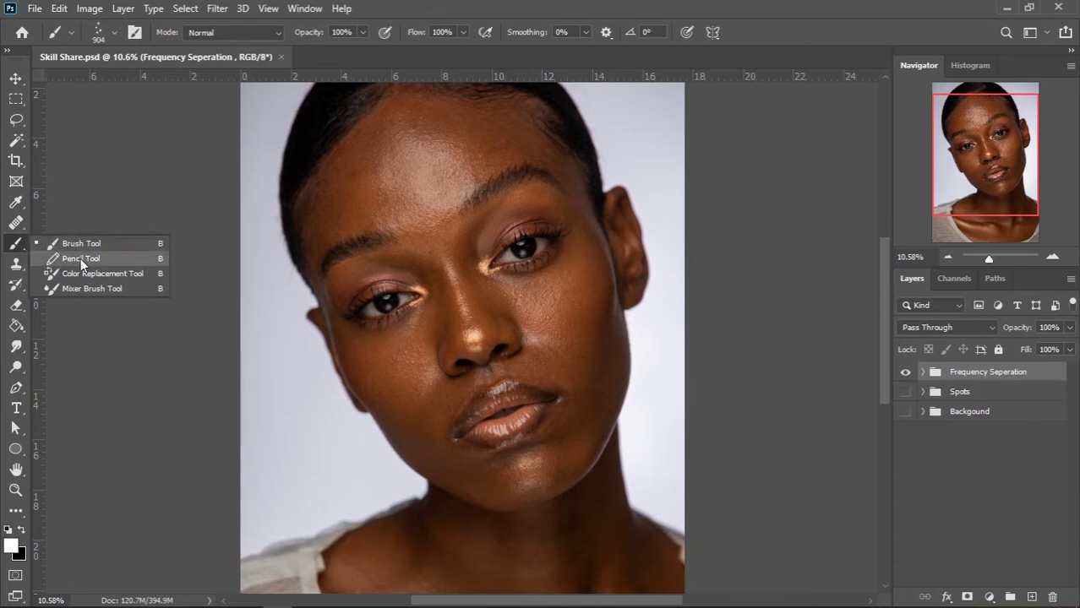
click(85, 290)
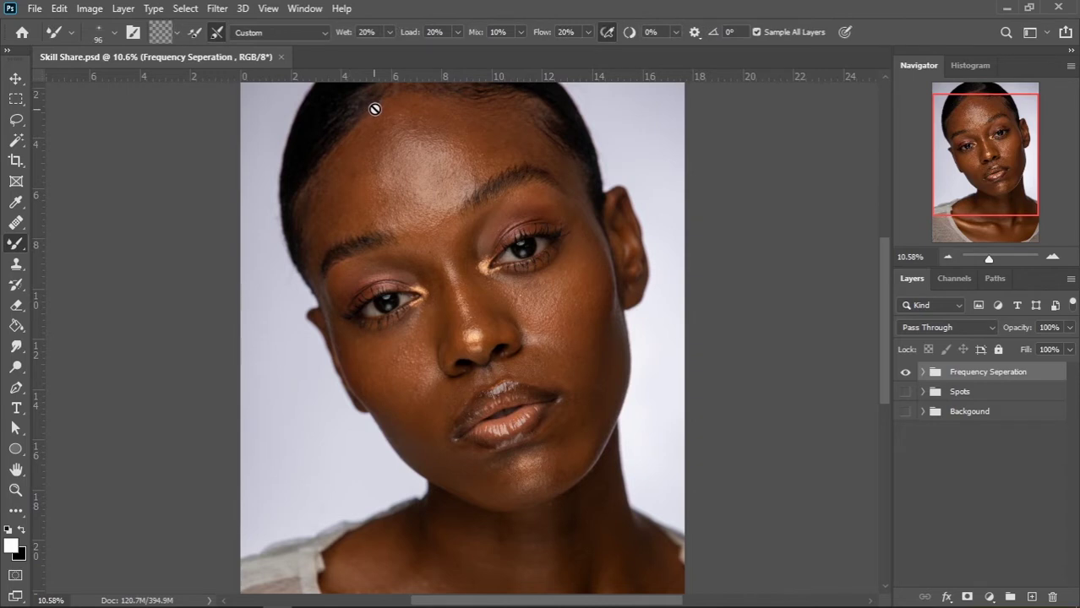
Set the Mixer Brush to Wet 1%, Load 75%, Mix 90% and Flow 15%.
click(366, 32)
click(433, 32)
click(506, 33)
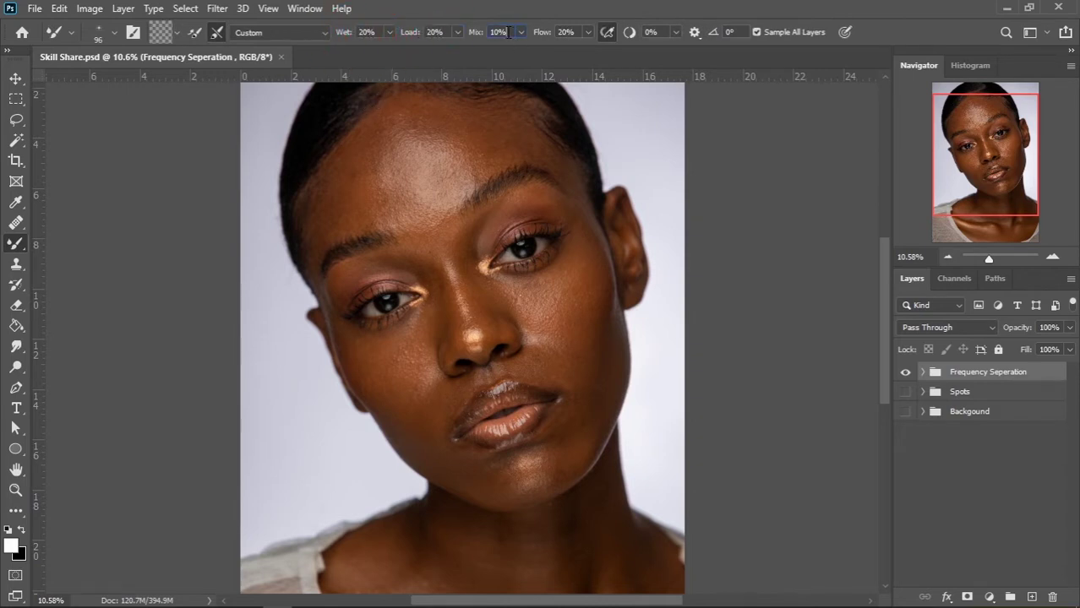
click(555, 32)
drag(376, 32, 359, 32)
text(1)
drag(448, 31, 430, 28)
drag(510, 32, 497, 33)
click(485, 34)
text(90)
key(Tab)
click(551, 32)
text(15)
key(Return)
Create a new 1600 x 1600 px test document at 600 pixels/inch with a white background.
key(ctrl+n)
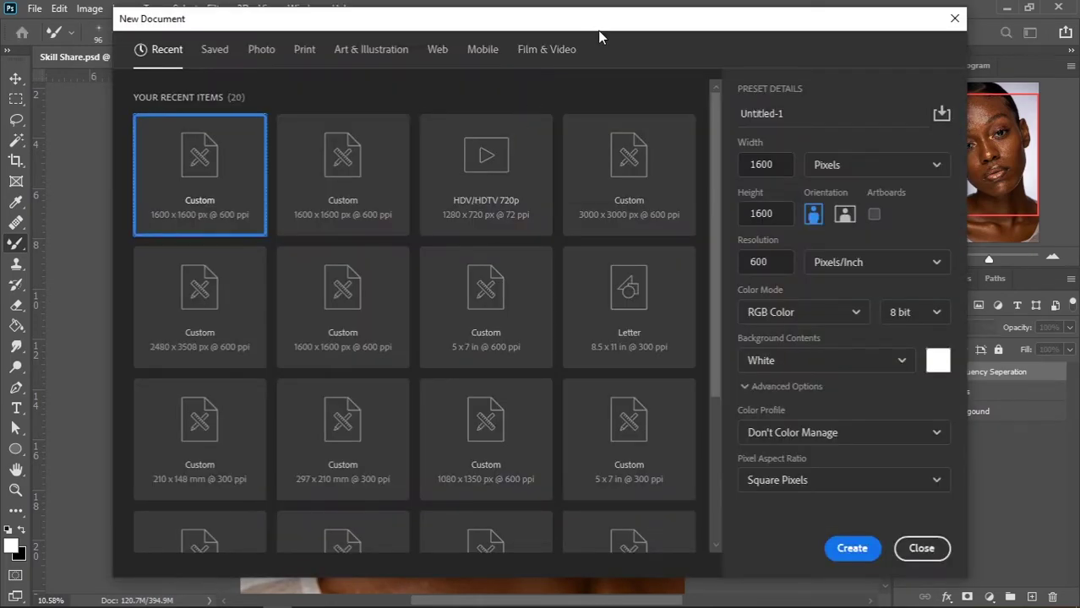
drag(598, 25, 601, 39)
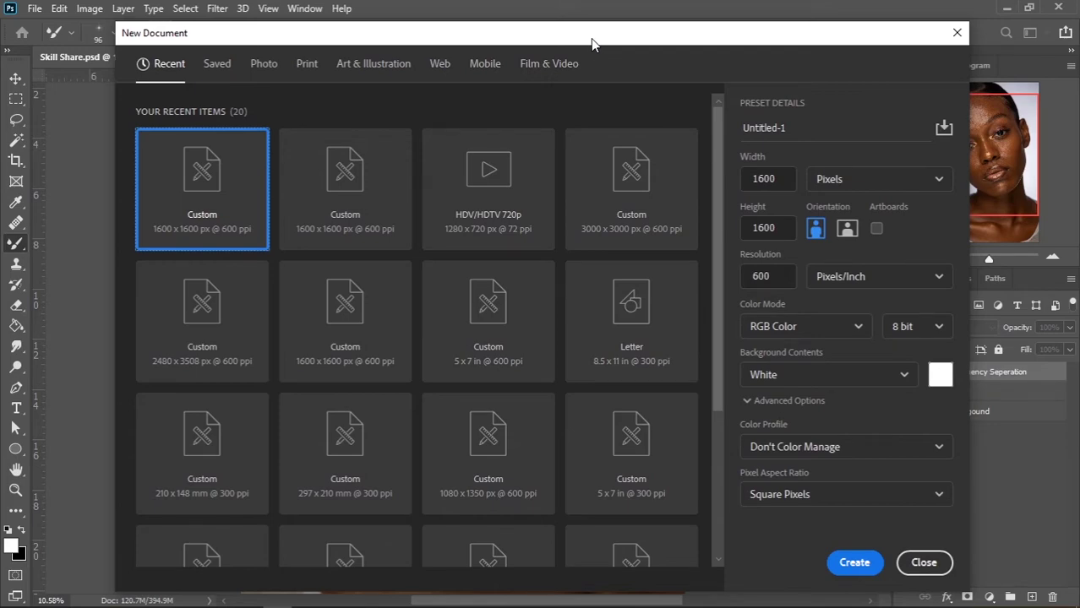
click(850, 563)
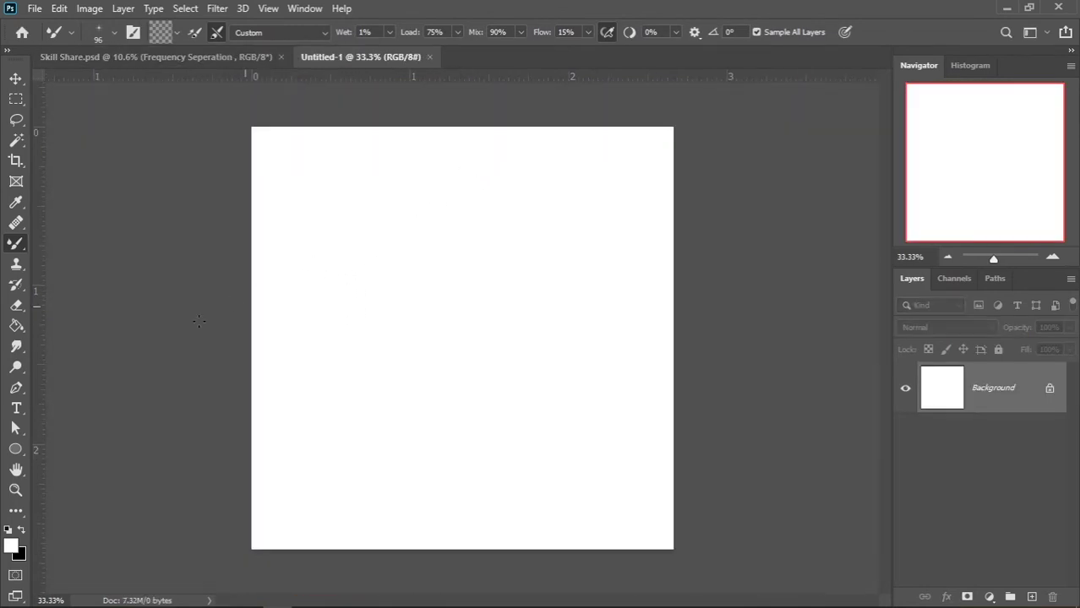
Draw a red (da1616) ellipse-shape circle about 535 px wide in the left half of the white canvas.
click(16, 453)
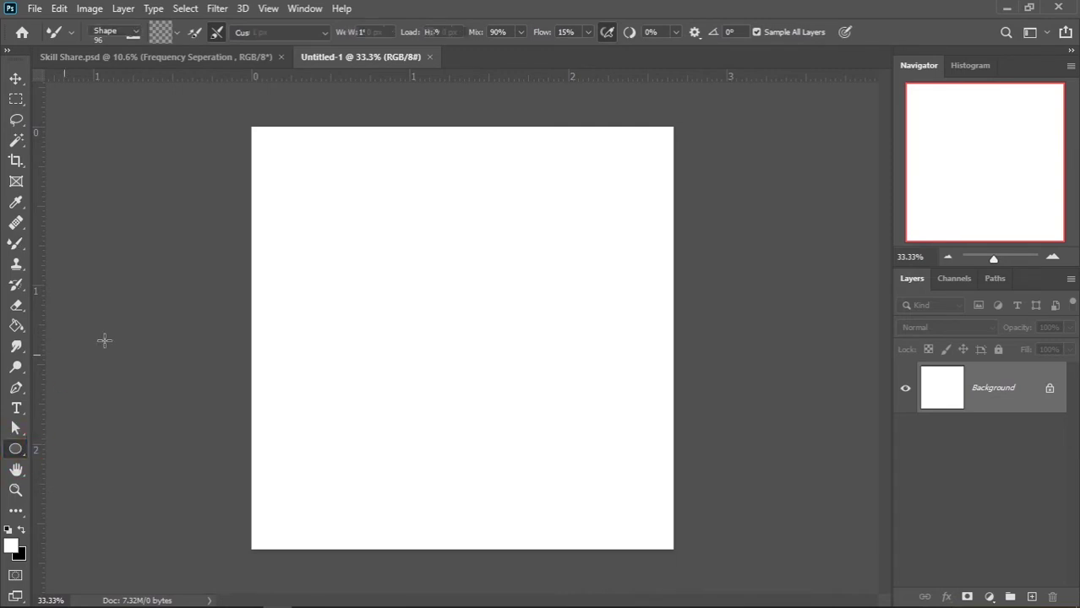
click(10, 546)
drag(734, 198, 819, 130)
click(978, 97)
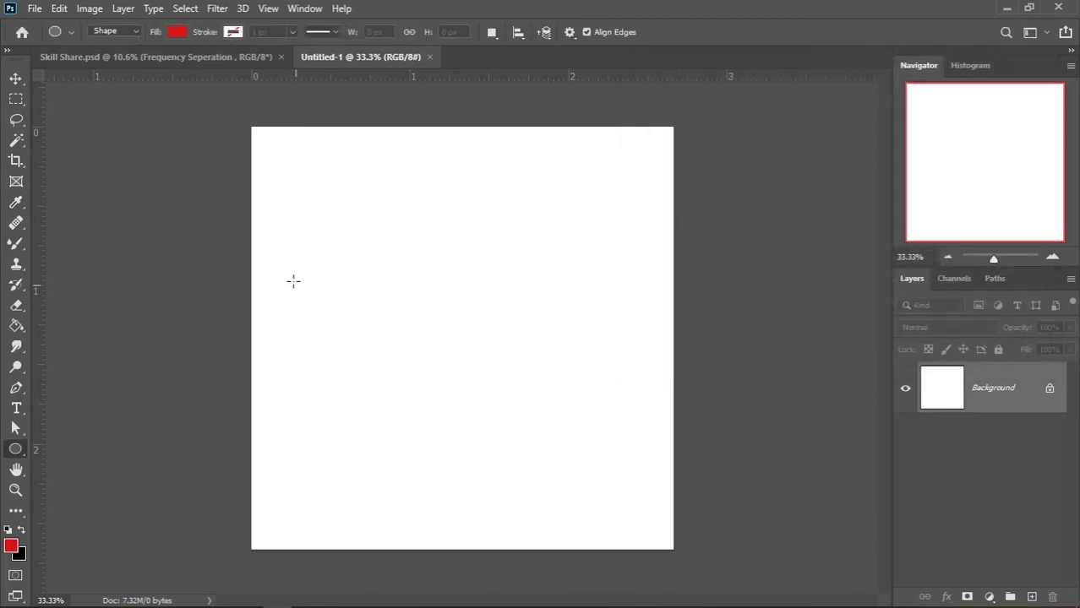
drag(293, 274, 441, 413)
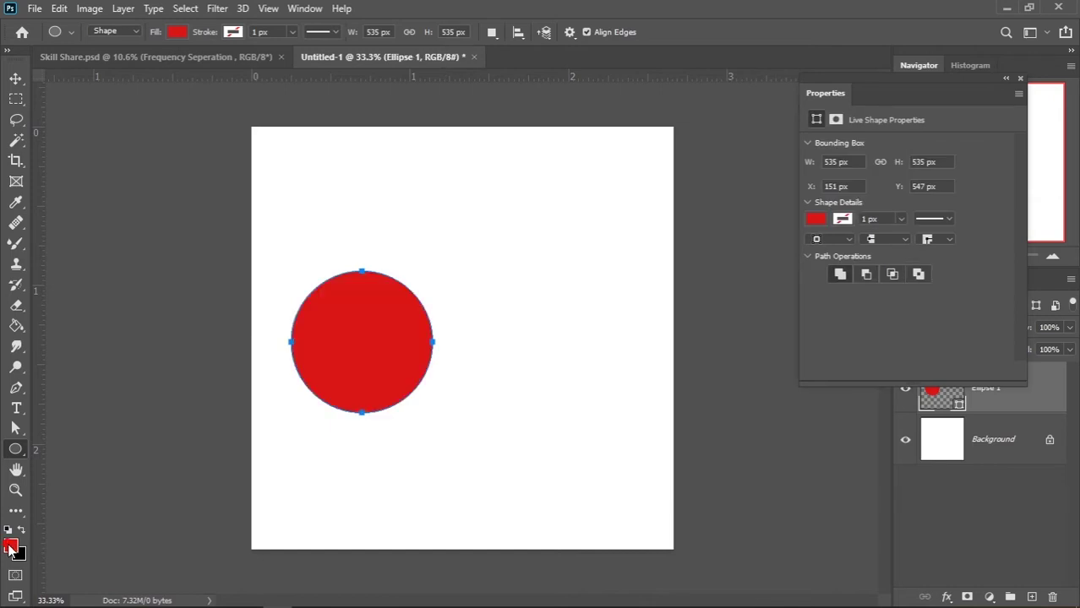
Set the foreground colour to violet 6f00e1 and draw a second circle about 565 px wide beside the red one.
click(10, 547)
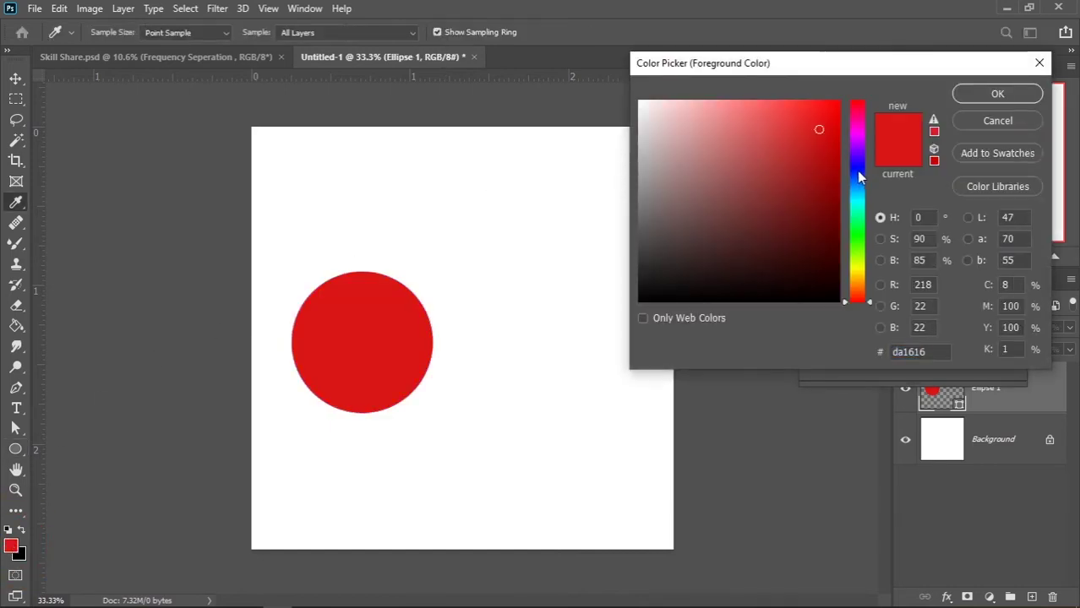
click(856, 151)
click(841, 124)
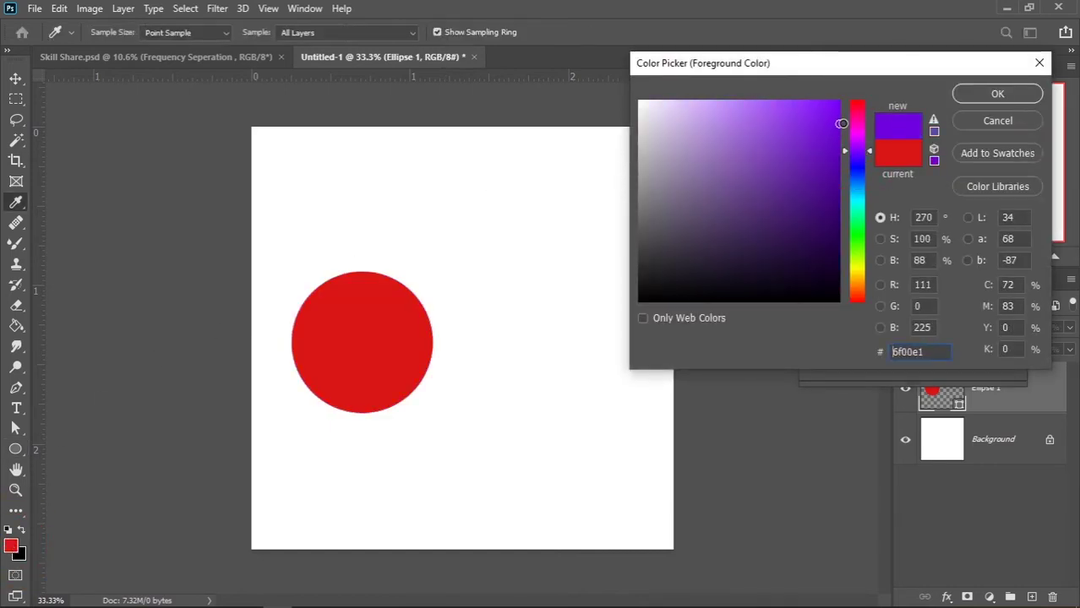
click(980, 95)
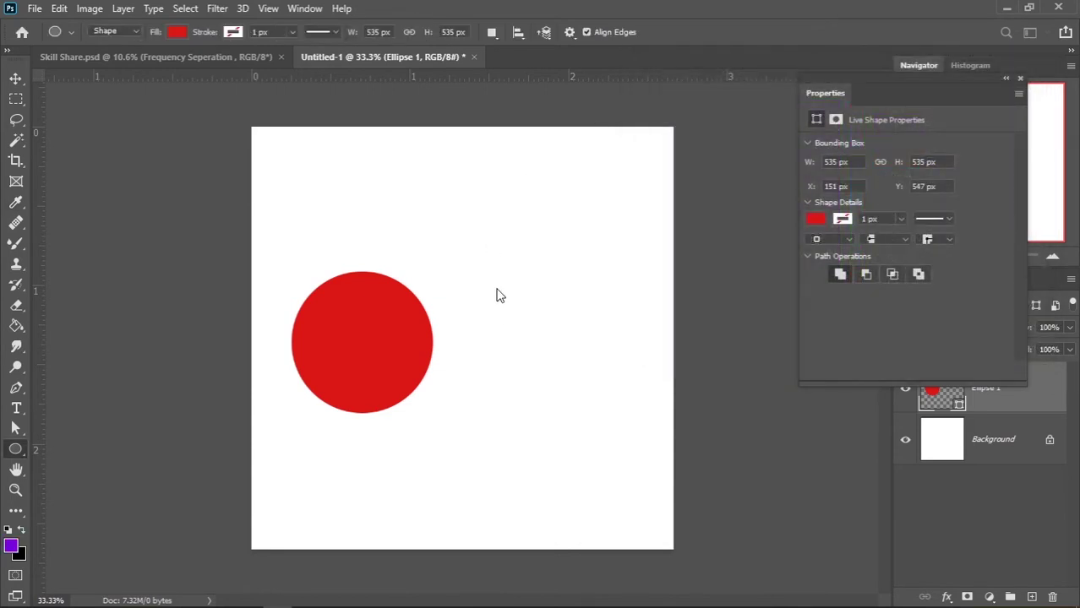
mouse_move(483, 264)
mouse_down()
mouse_move(629, 455)
mouse_move(639, 445)
mouse_up()
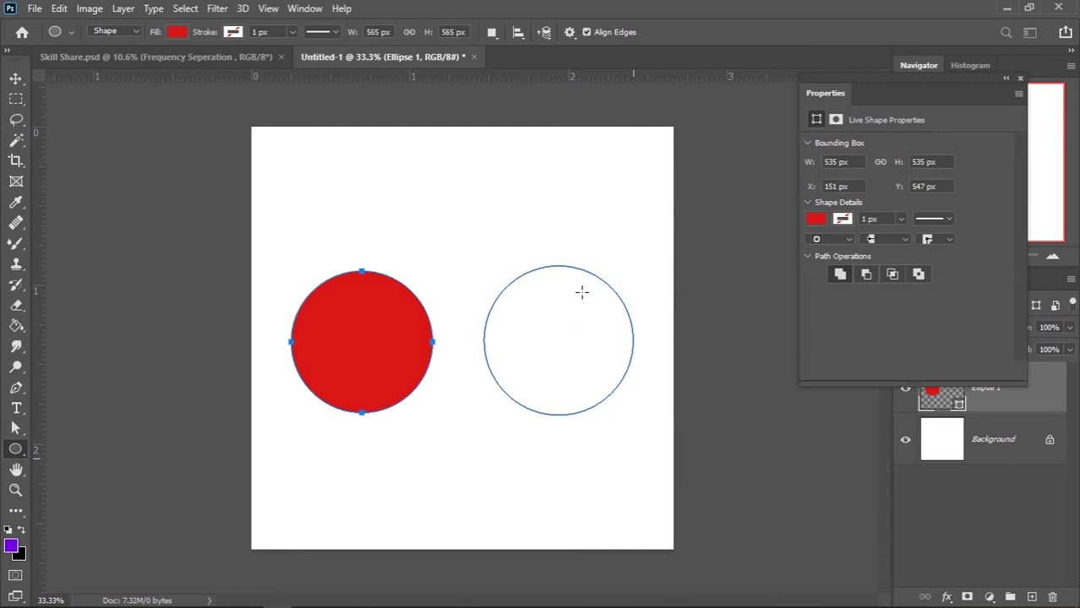
Move the second circle closer to the first and recolour it magenta da16bc.
click(15, 78)
drag(577, 358, 559, 359)
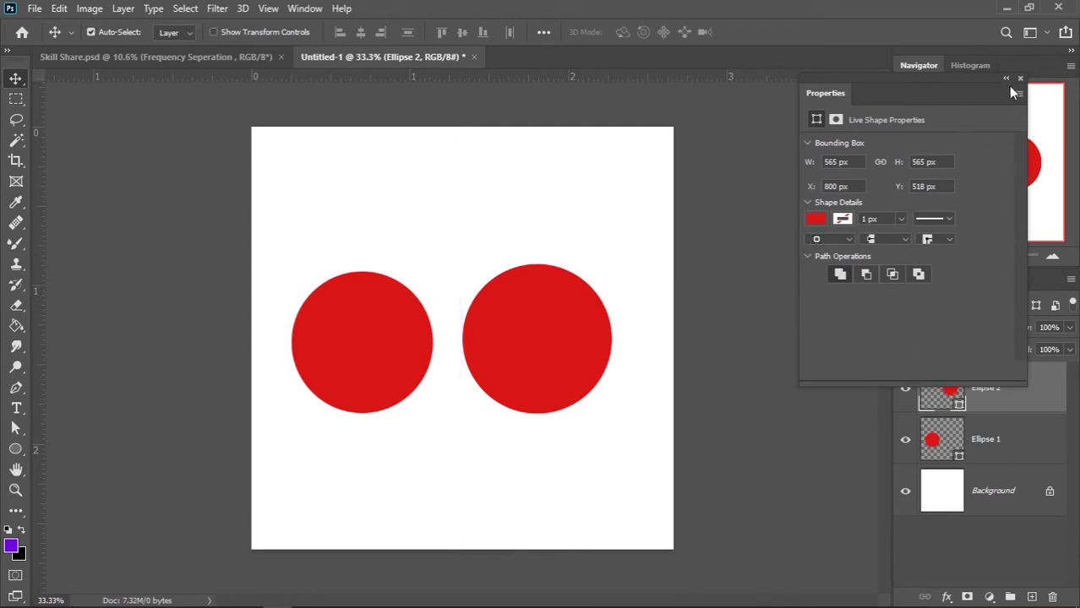
click(1020, 78)
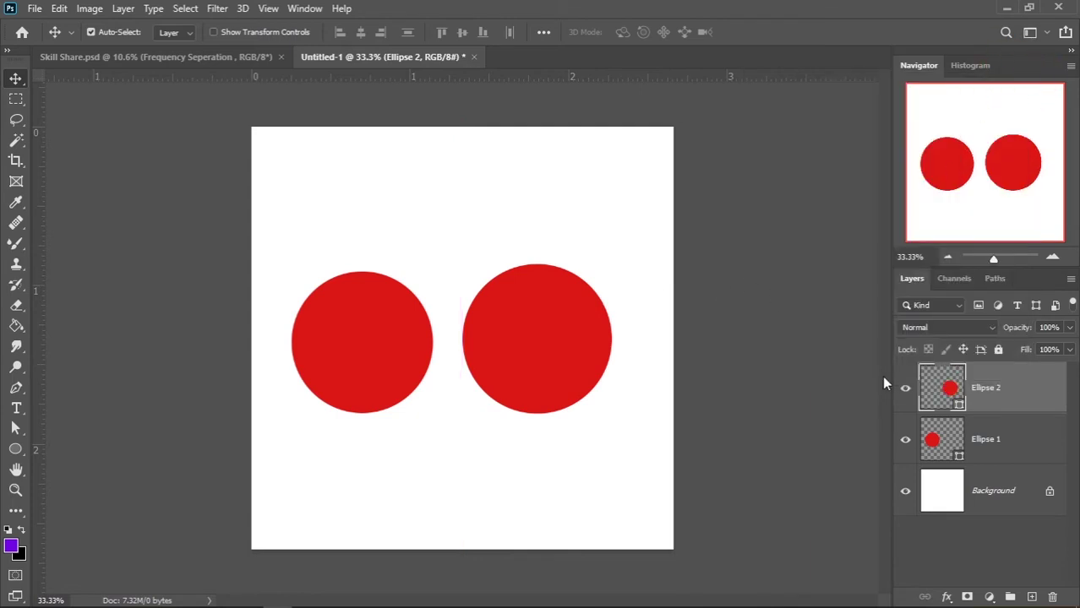
double_click(960, 406)
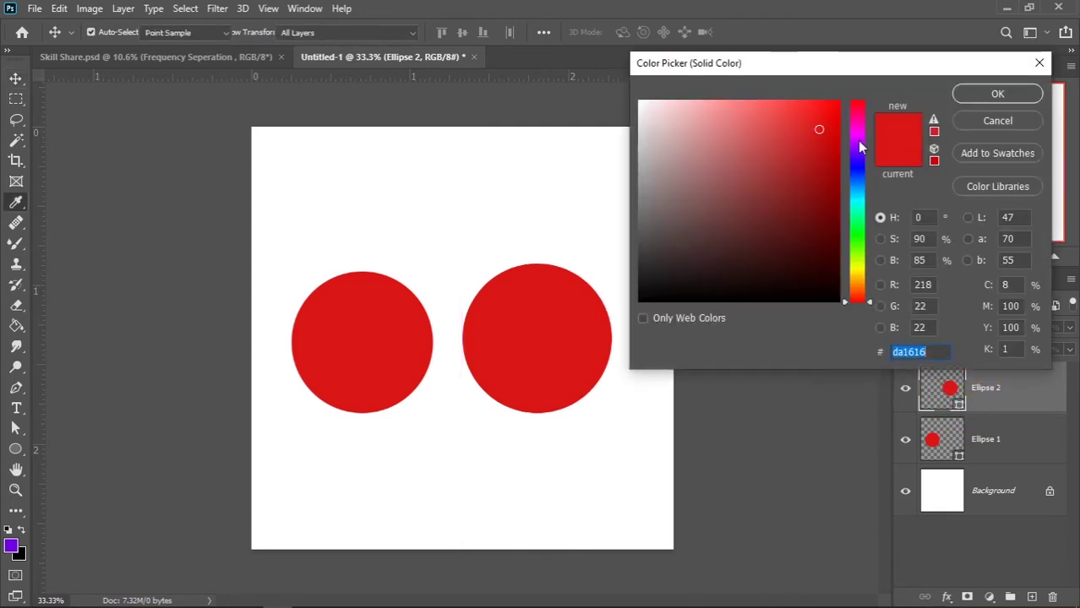
text(da16bc)
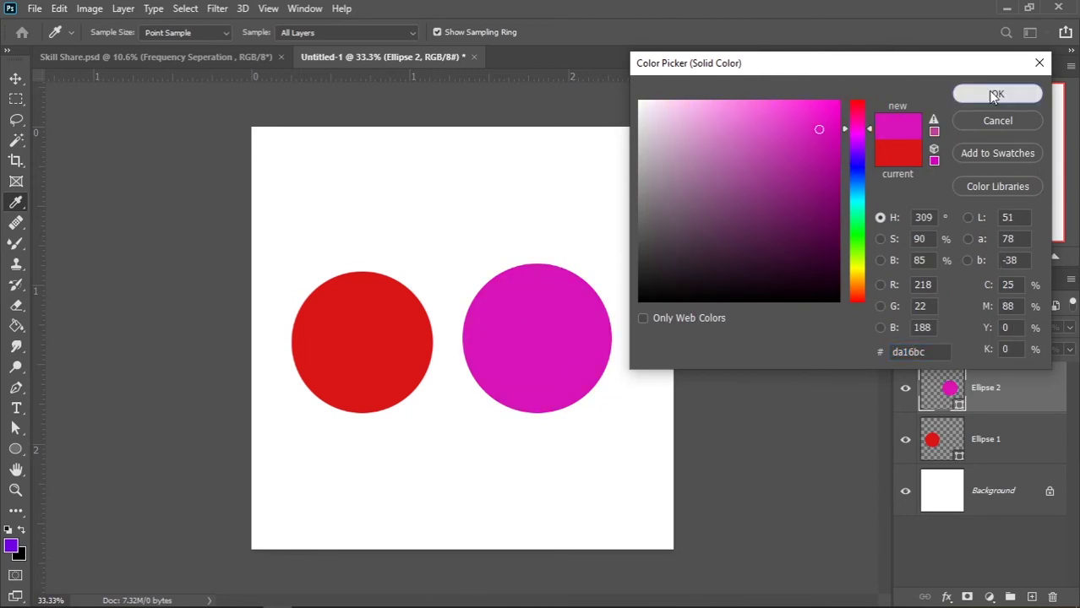
click(982, 92)
Reposition the magenta and red circles so that their edges touch.
drag(554, 336, 545, 345)
click(394, 338)
drag(394, 337, 417, 339)
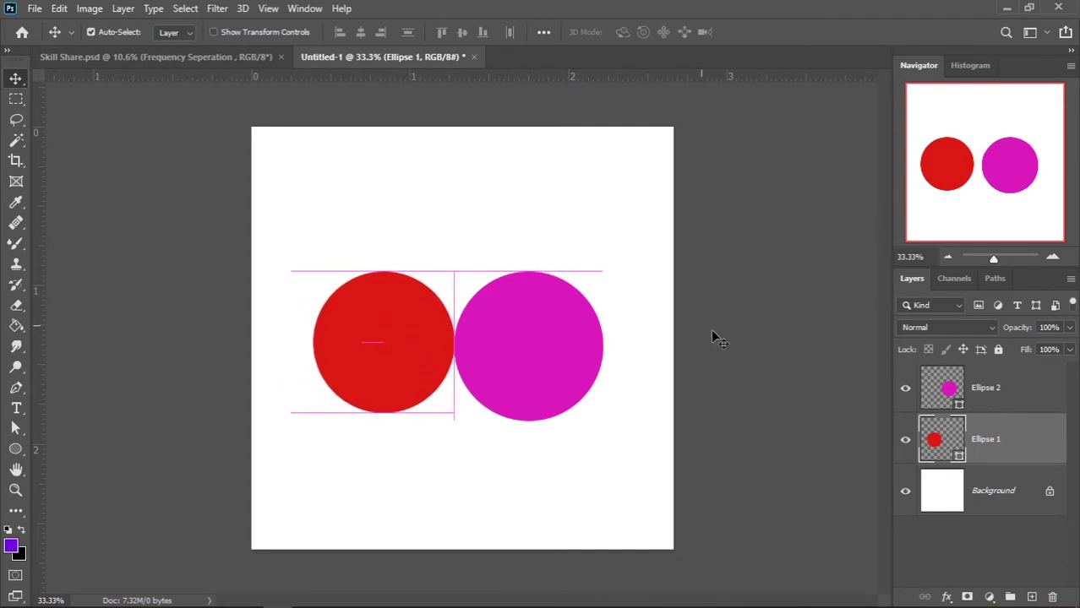
Rasterize both circle shape layers, Ellipse 2 and Ellipse 1.
right_click(1000, 397)
click(845, 243)
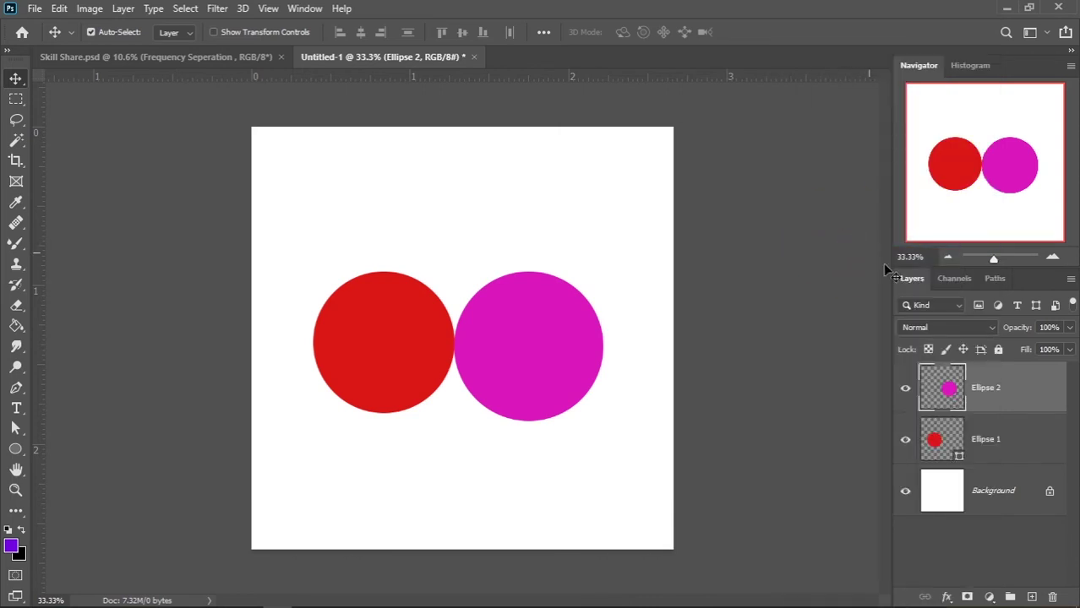
right_click(997, 441)
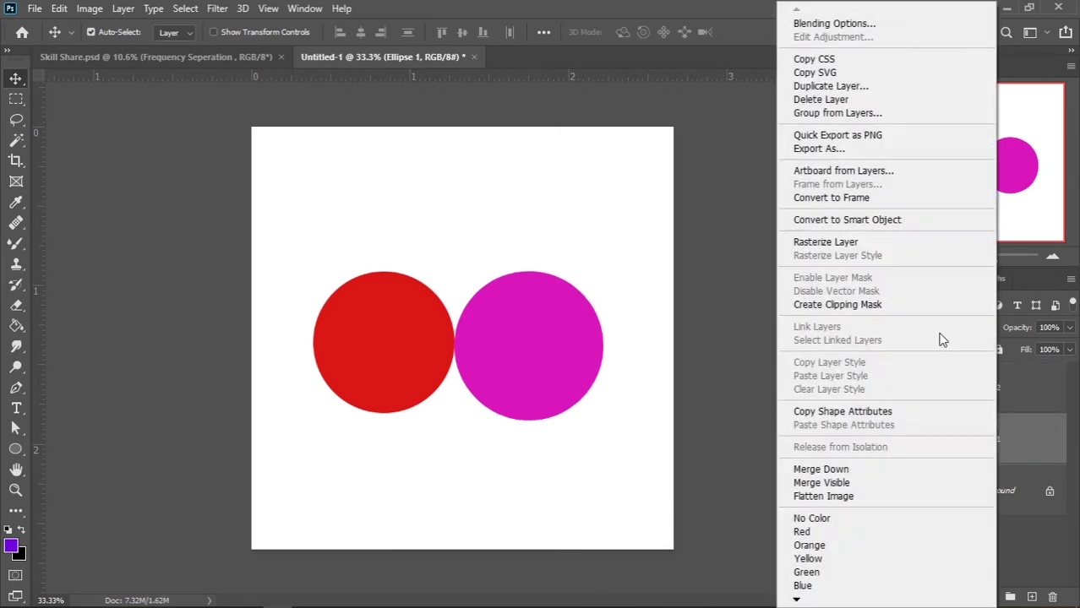
click(850, 245)
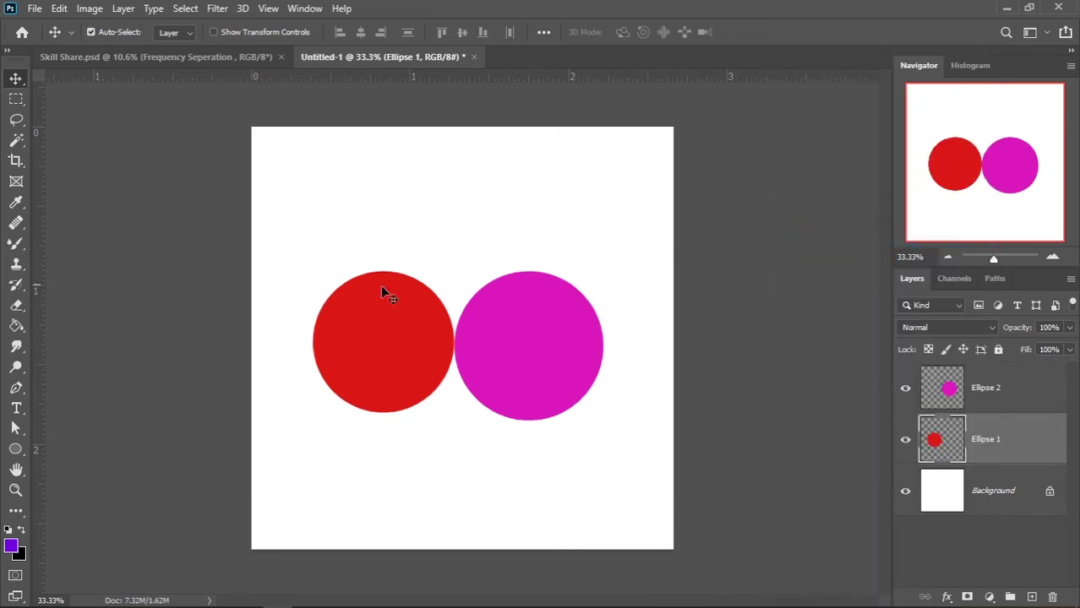
Give the Mixer Brush the Soft Round tip at a size of about 268 px.
click(15, 243)
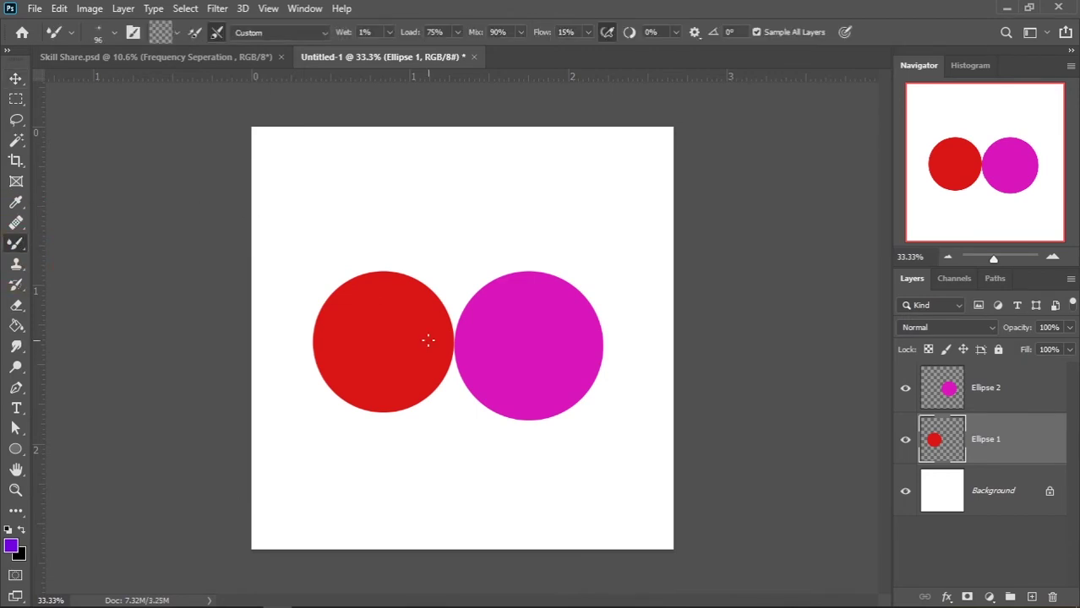
key(bracketright)
key(bracketright)
key(bracketright)
key(bracketright)
key(bracketright)
key(bracketright)
key(bracketright)
key(bracketright)
key(bracketright)
click(114, 34)
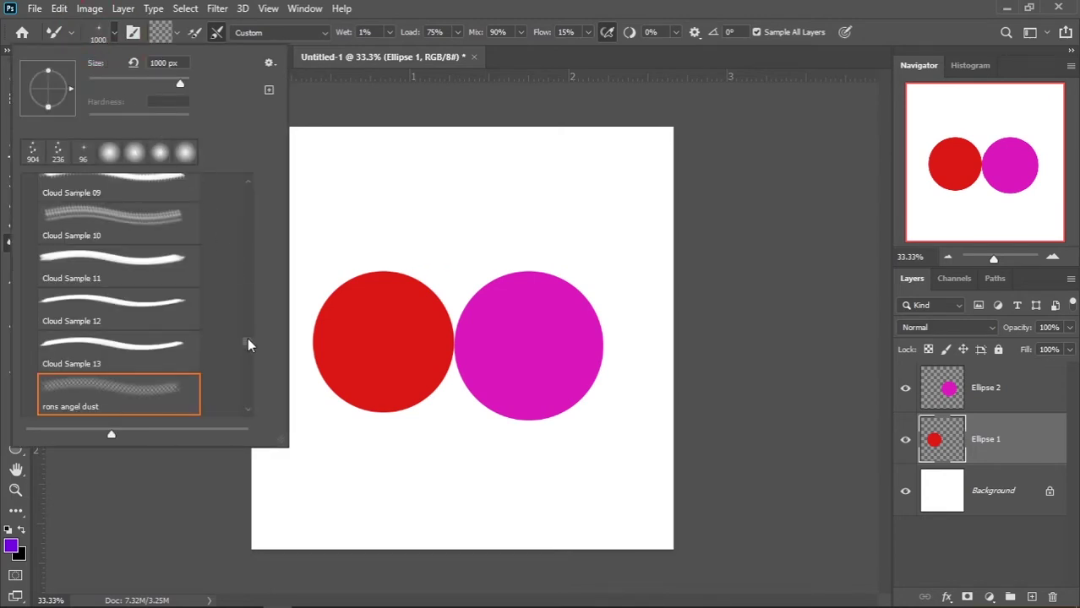
drag(249, 339, 249, 183)
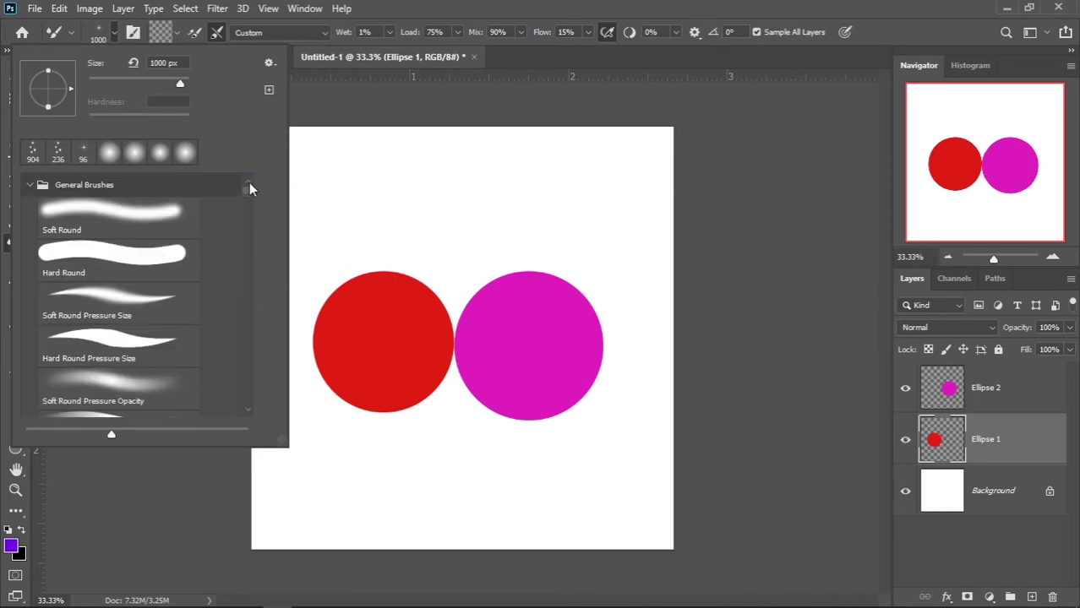
click(161, 213)
click(584, 12)
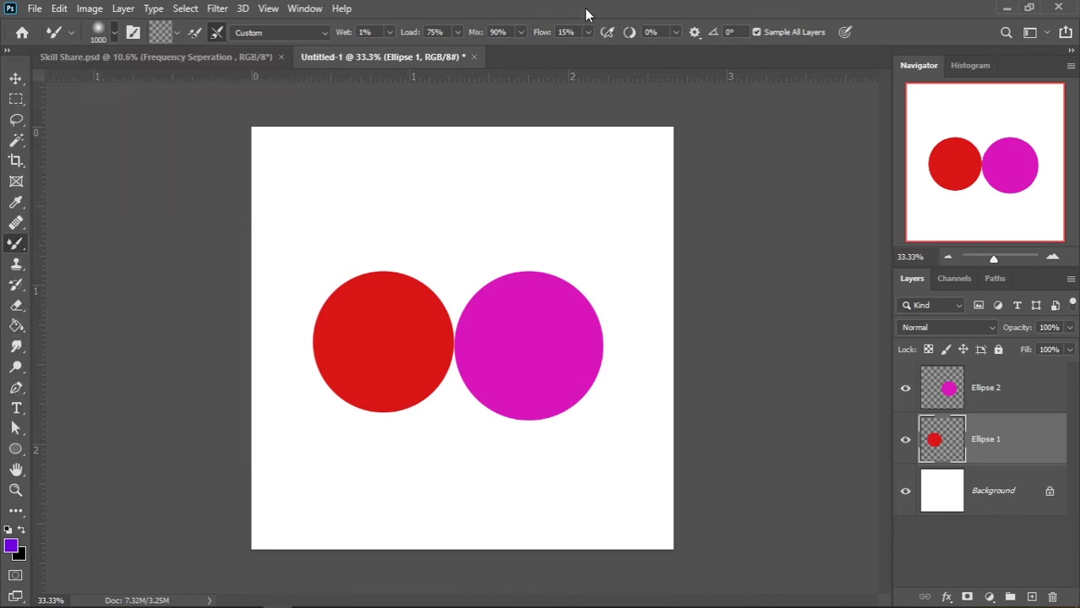
alt+right_click(437, 295)
Set the Mixer Brush's Wet to 60% and blend the colours where the red and magenta circles meet.
mouse_move(349, 38)
mouse_down()
mouse_move(385, 38)
mouse_move(355, 36)
mouse_up()
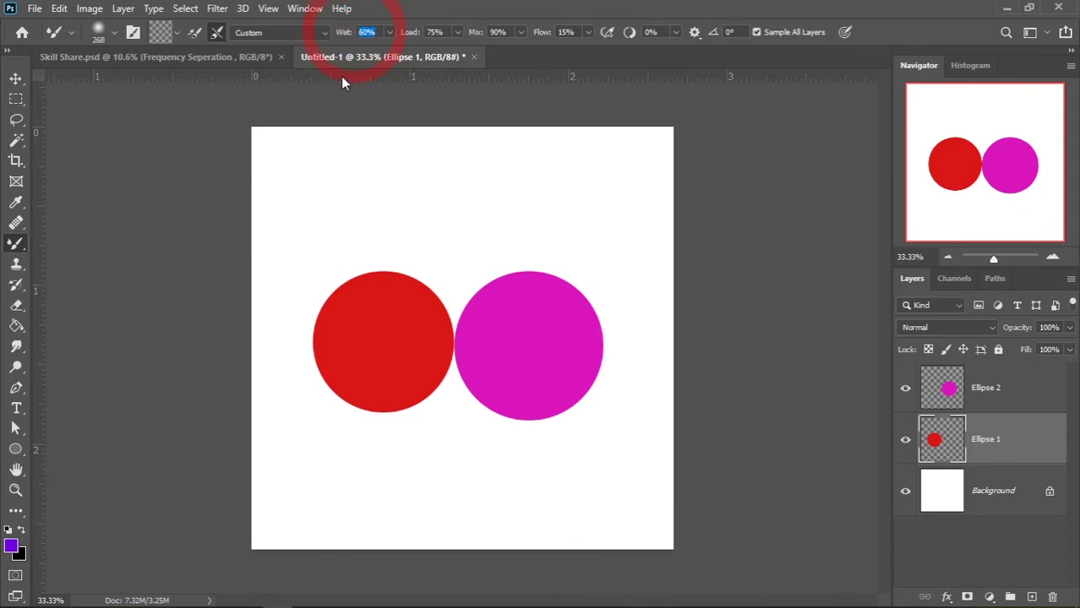
key(Return)
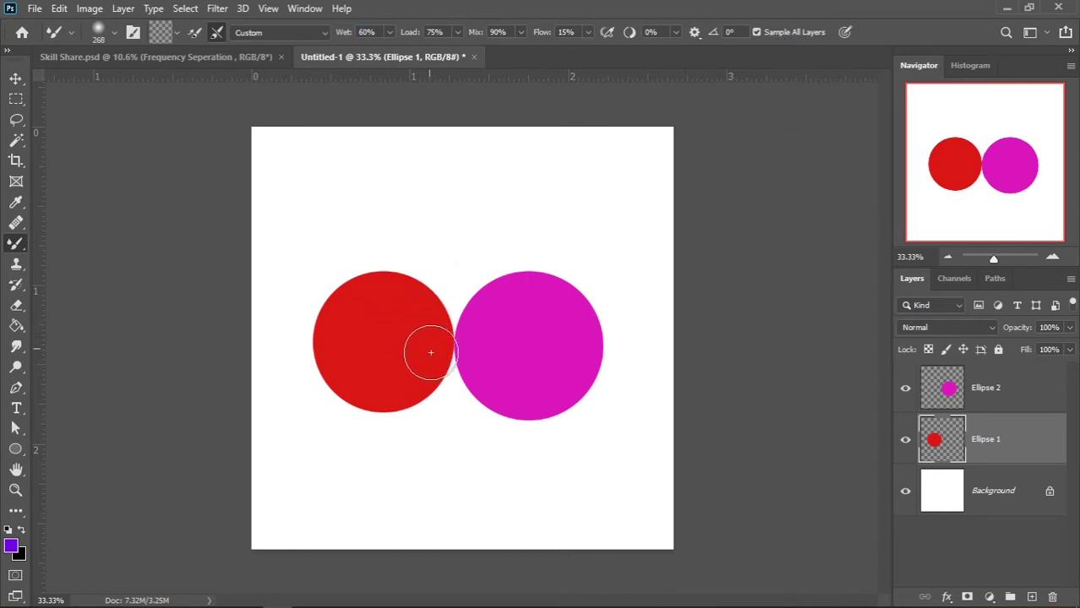
mouse_move(446, 356)
mouse_down()
mouse_move(466, 356)
mouse_move(480, 337)
mouse_move(453, 359)
mouse_move(432, 318)
mouse_move(472, 352)
mouse_move(450, 373)
mouse_move(429, 357)
mouse_move(446, 363)
mouse_move(453, 337)
mouse_move(432, 343)
mouse_move(428, 329)
mouse_move(450, 355)
mouse_move(450, 321)
mouse_up()
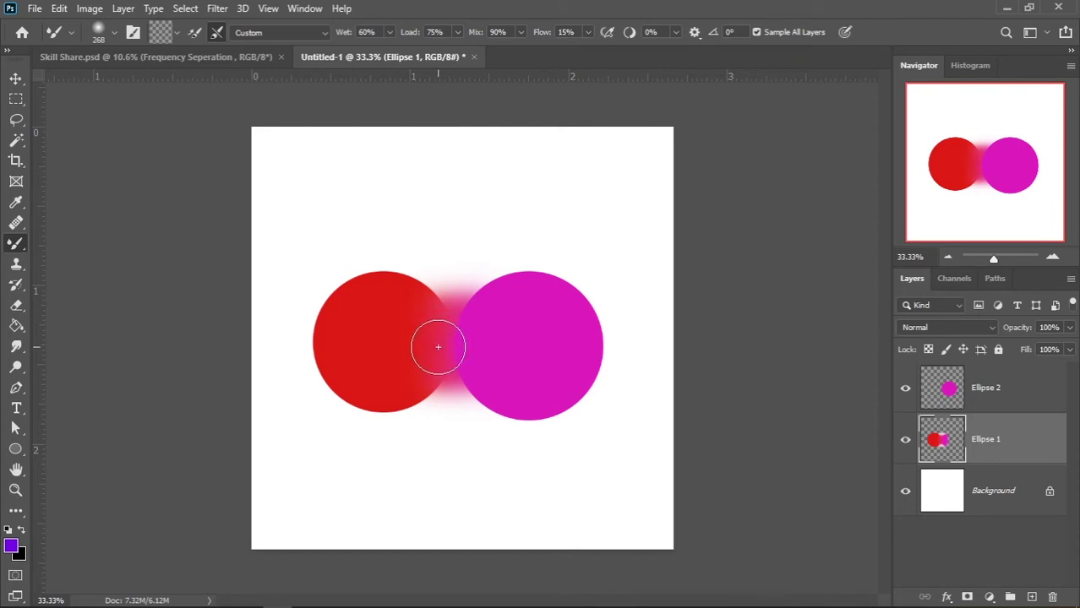
mouse_move(439, 346)
mouse_down()
mouse_move(458, 354)
mouse_move(458, 278)
mouse_up()
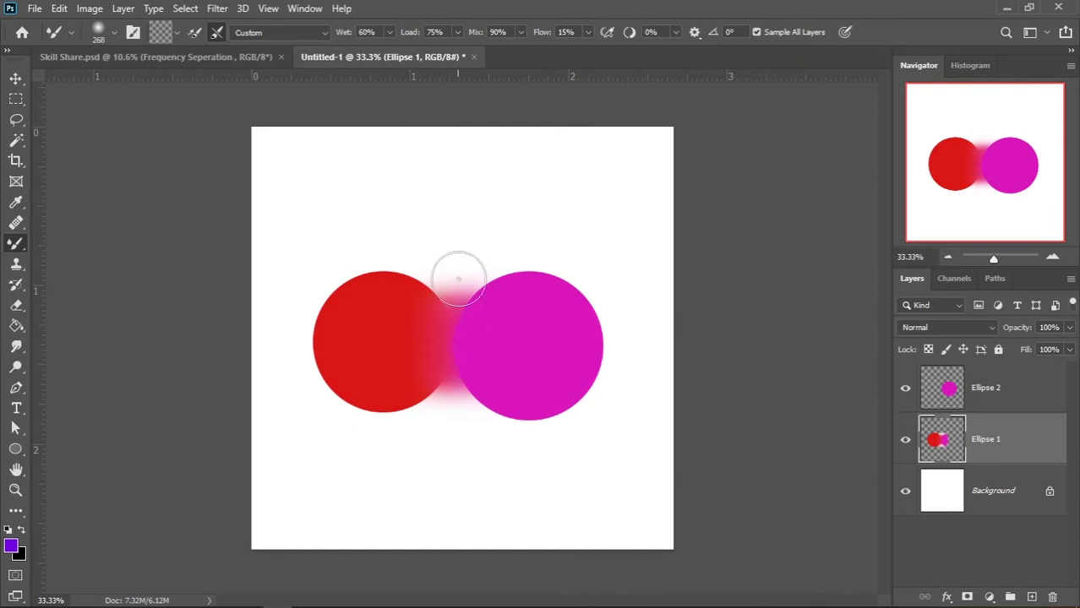
Close the test document without saving and set the Mixer Brush's Wet to 1% for the portrait.
click(474, 57)
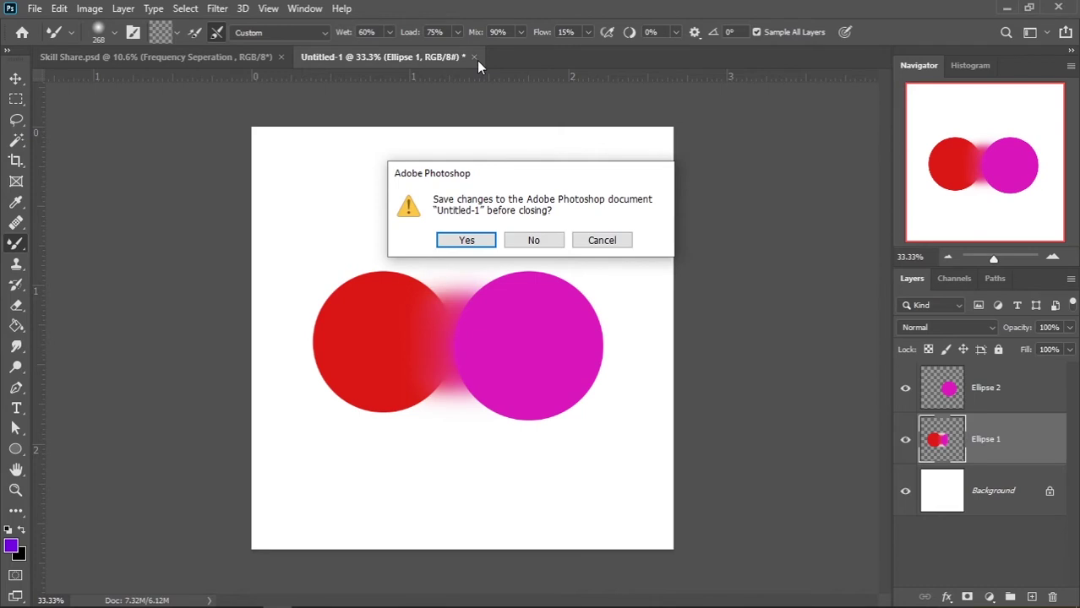
click(542, 242)
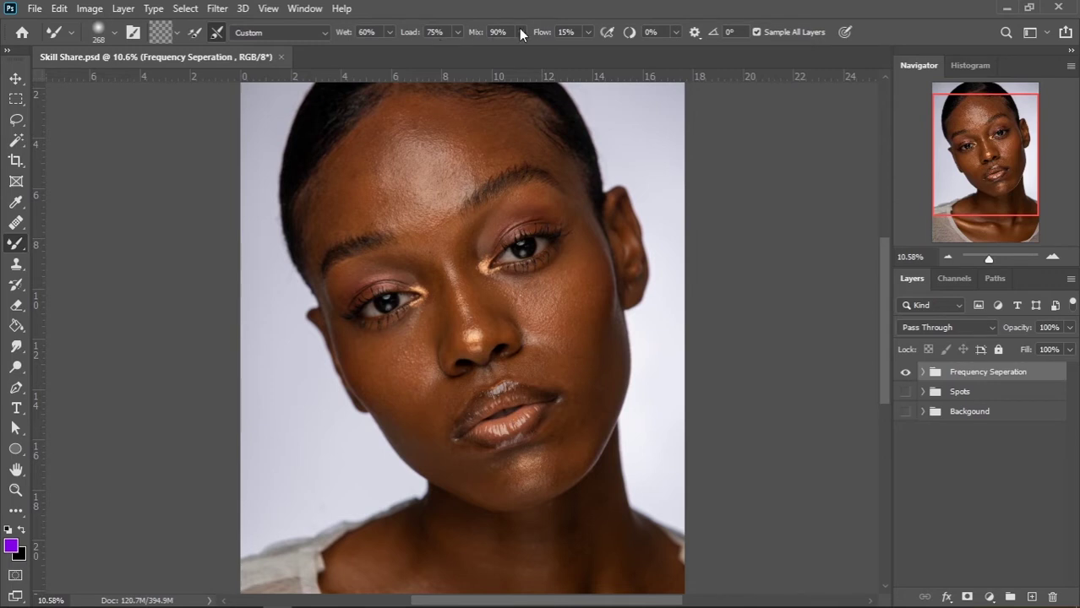
click(376, 33)
text(1)
Expand the Frequency Seperation group and duplicate its Low Frequency layer.
click(922, 373)
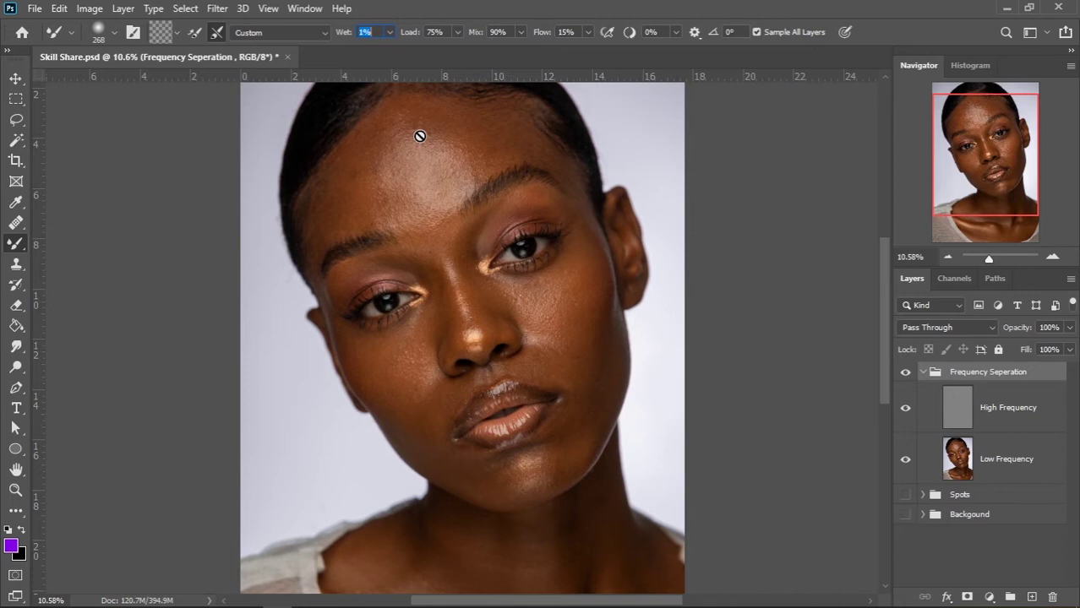
click(1004, 464)
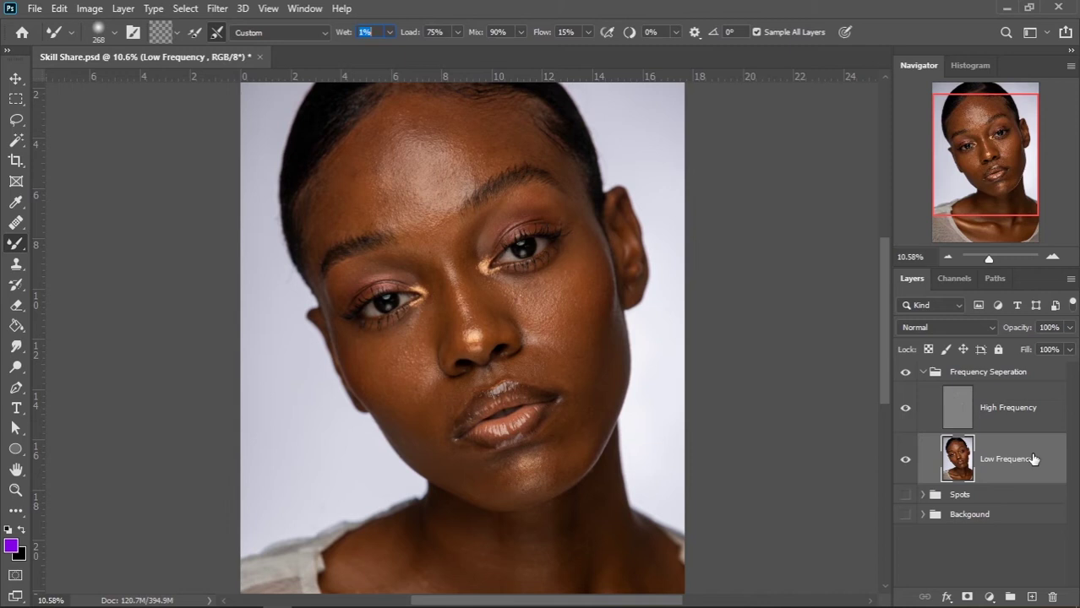
drag(1020, 463, 1032, 596)
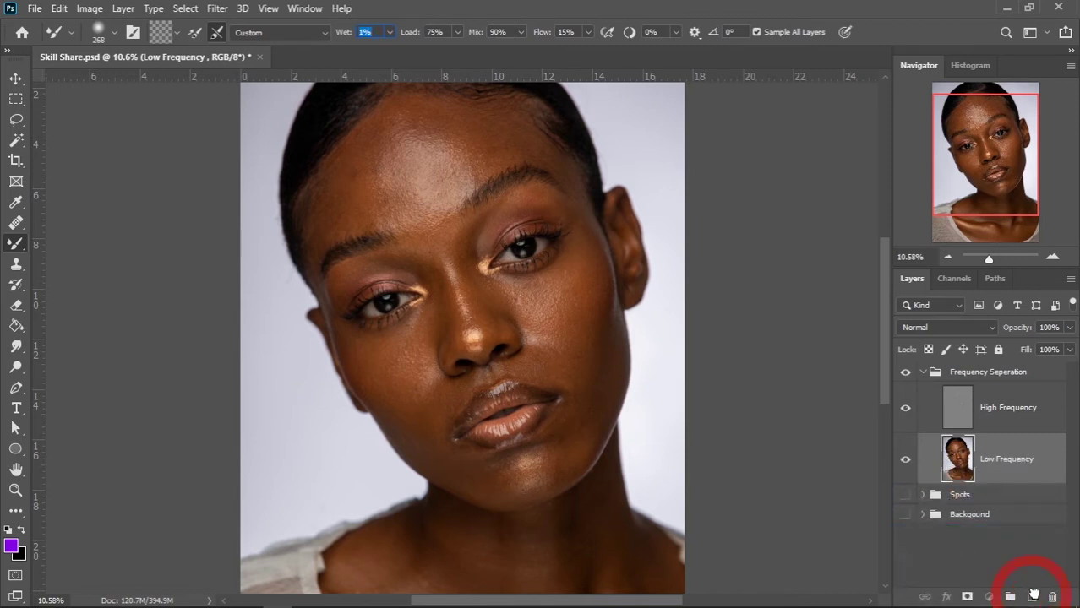
Clip the Low Frequency copy to the Low Frequency layer beneath it.
click(1012, 459)
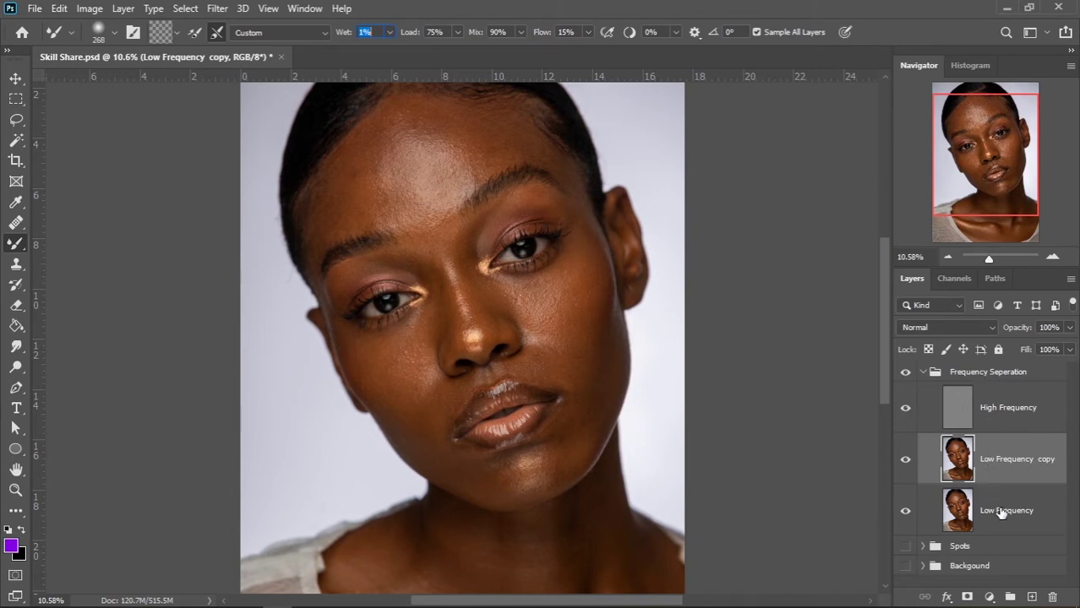
click(1009, 460)
right_click(1010, 462)
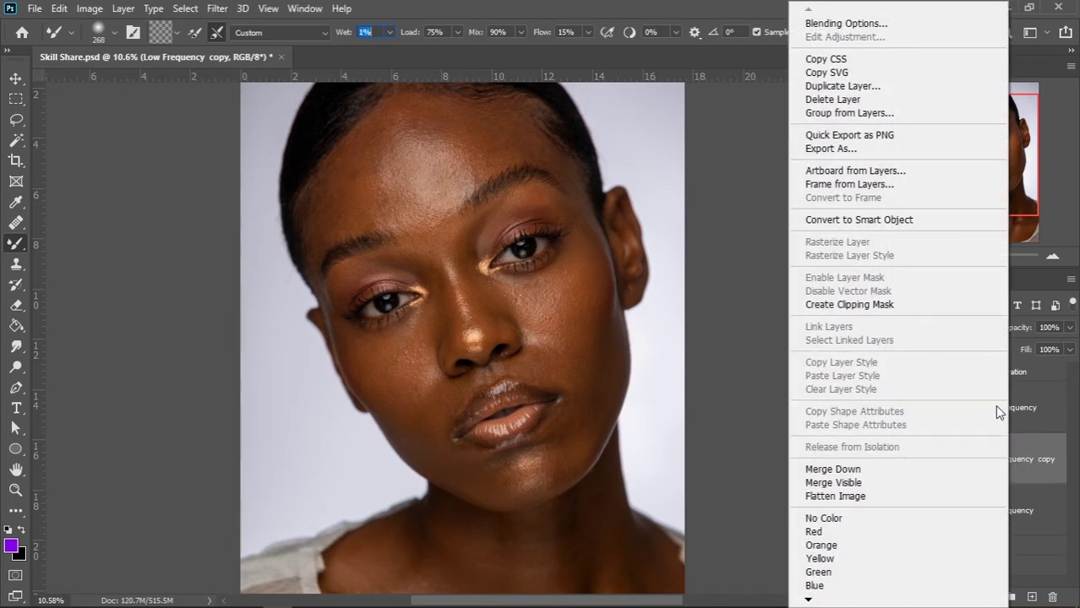
click(857, 306)
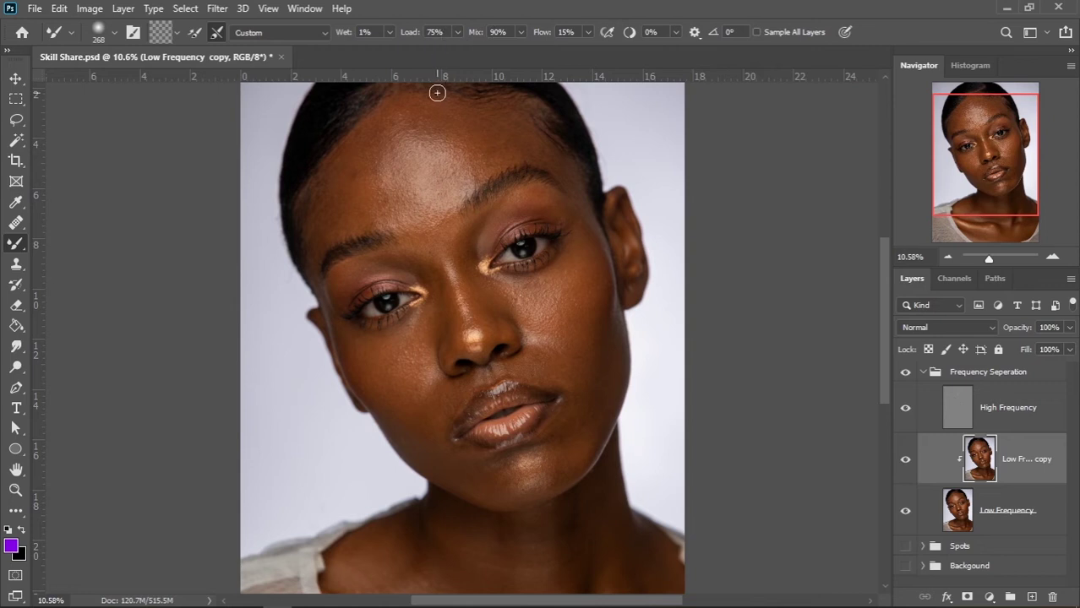
Blend the skin tones on the left half of the forehead with the Mixer Brush on the clipped copy, then compare before and after.
drag(430, 180, 494, 208)
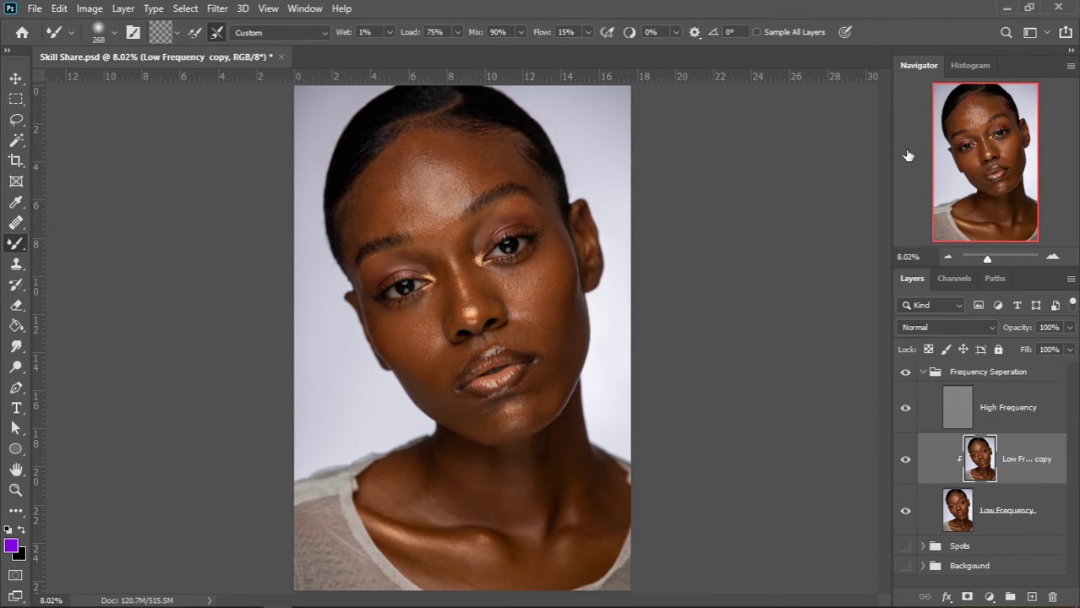
click(442, 194)
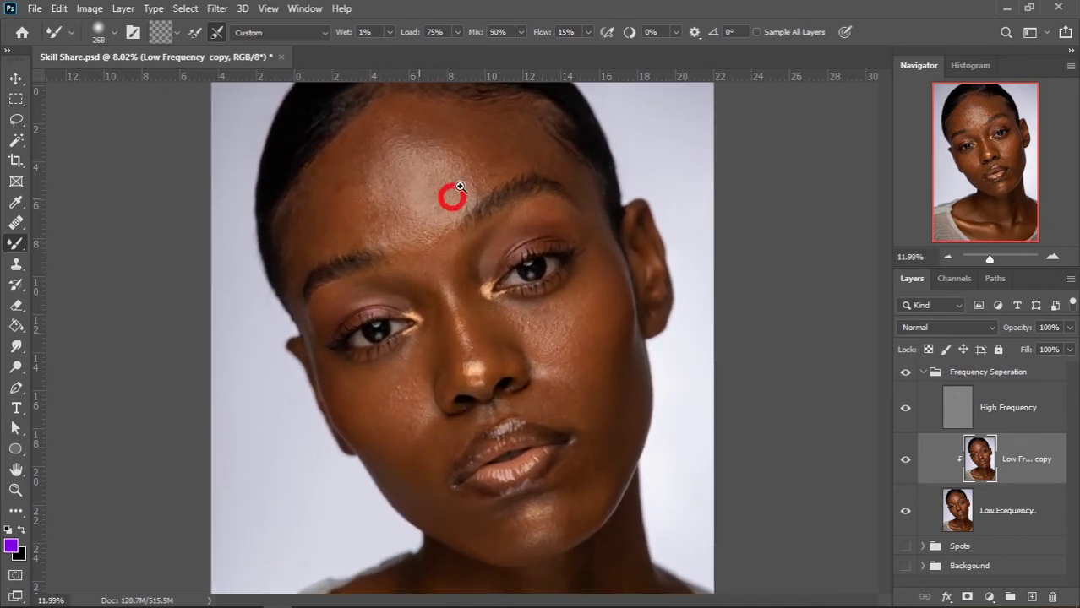
mouse_move(427, 210)
mouse_down()
mouse_move(441, 215)
mouse_move(441, 205)
mouse_up()
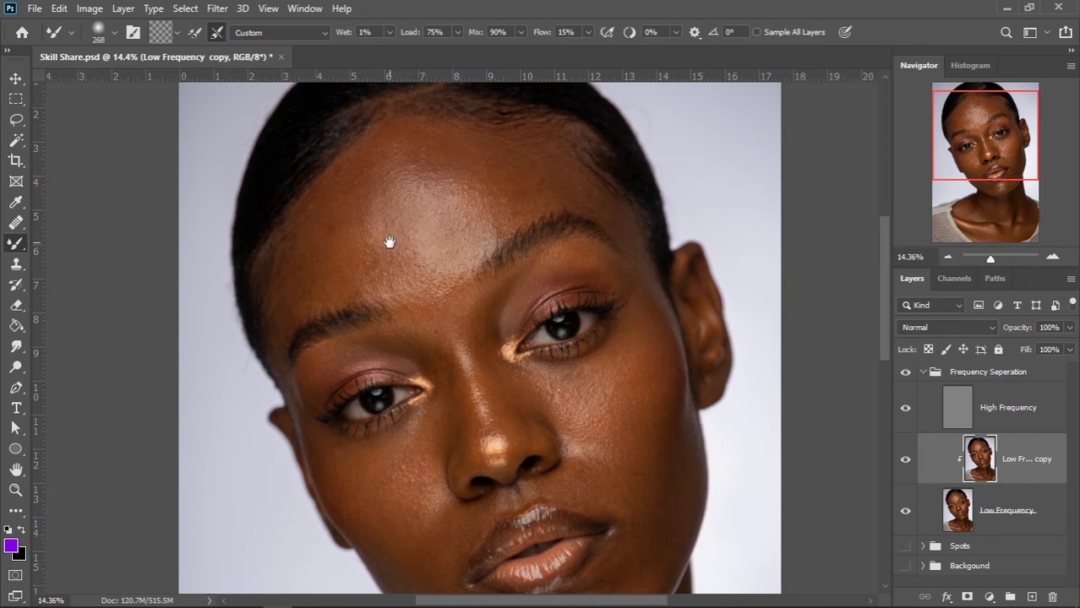
drag(389, 243, 436, 192)
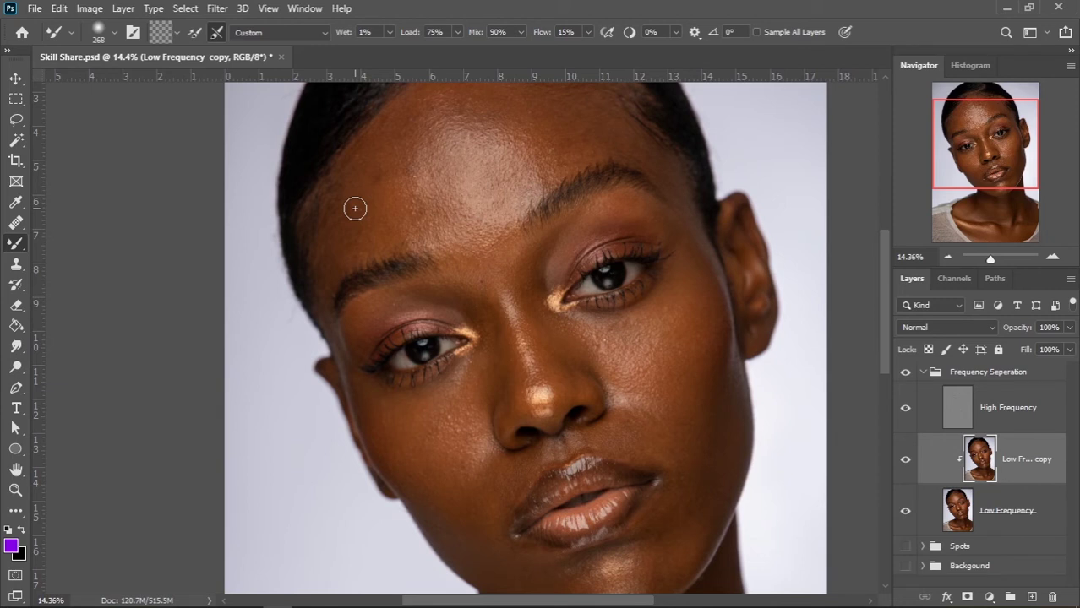
drag(451, 189, 448, 207)
drag(381, 221, 383, 225)
mouse_move(408, 155)
mouse_down()
mouse_move(396, 187)
mouse_move(410, 238)
mouse_up()
mouse_move(396, 195)
mouse_down()
mouse_move(425, 231)
mouse_move(408, 170)
mouse_up()
drag(413, 126, 405, 138)
drag(493, 167, 474, 195)
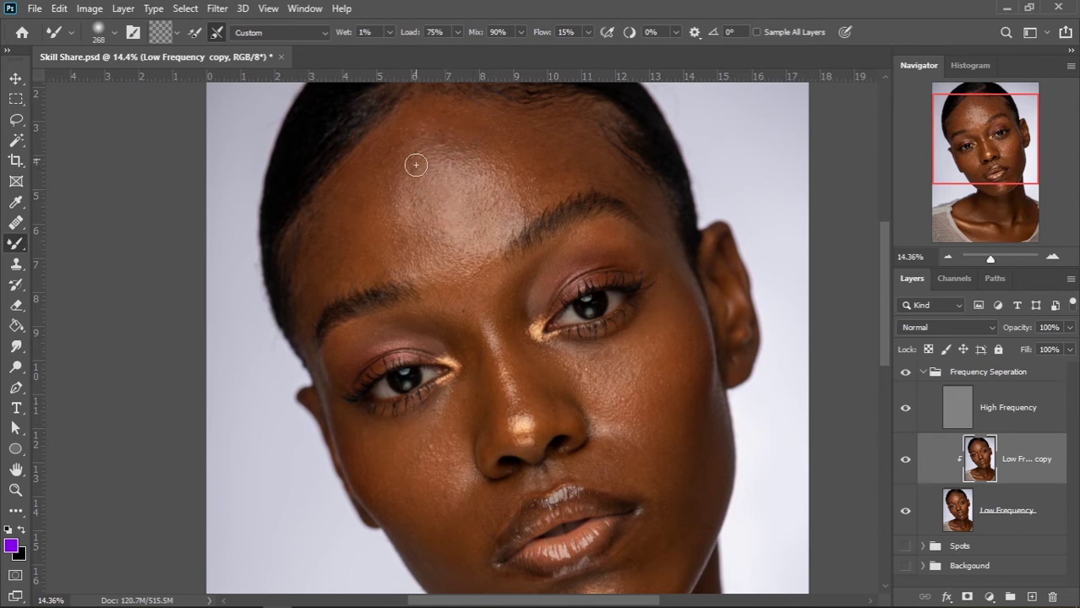
click(906, 461)
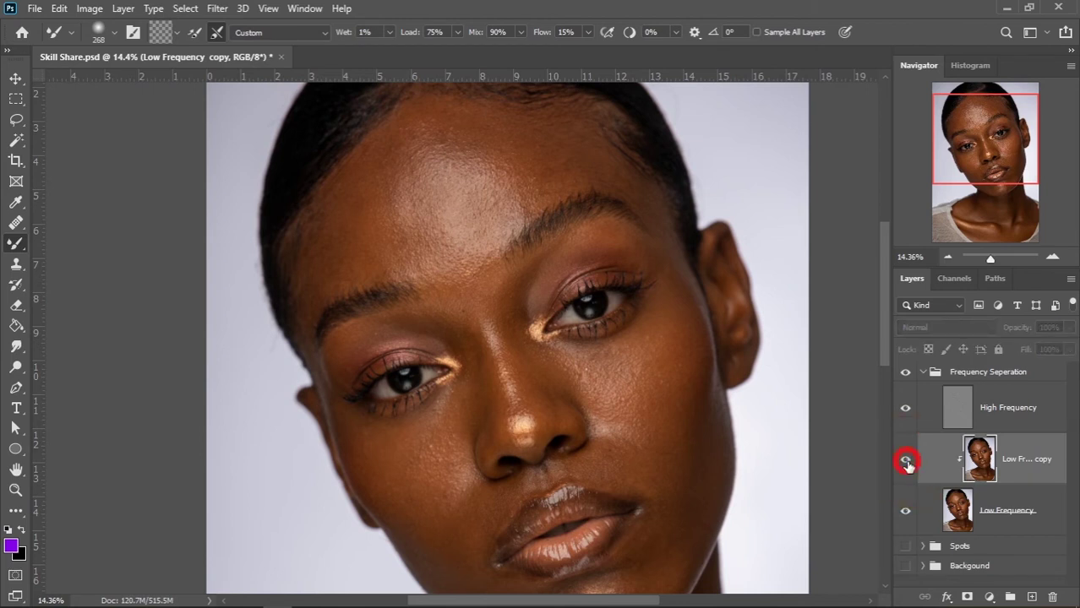
click(905, 461)
Smooth the tonal transitions around the forehead highlight, along the hairline and above the eyebrow on the image's right.
mouse_move(398, 148)
mouse_down()
mouse_move(393, 169)
mouse_move(395, 145)
mouse_move(378, 170)
mouse_move(378, 154)
mouse_move(367, 166)
mouse_move(365, 181)
mouse_move(376, 179)
mouse_up()
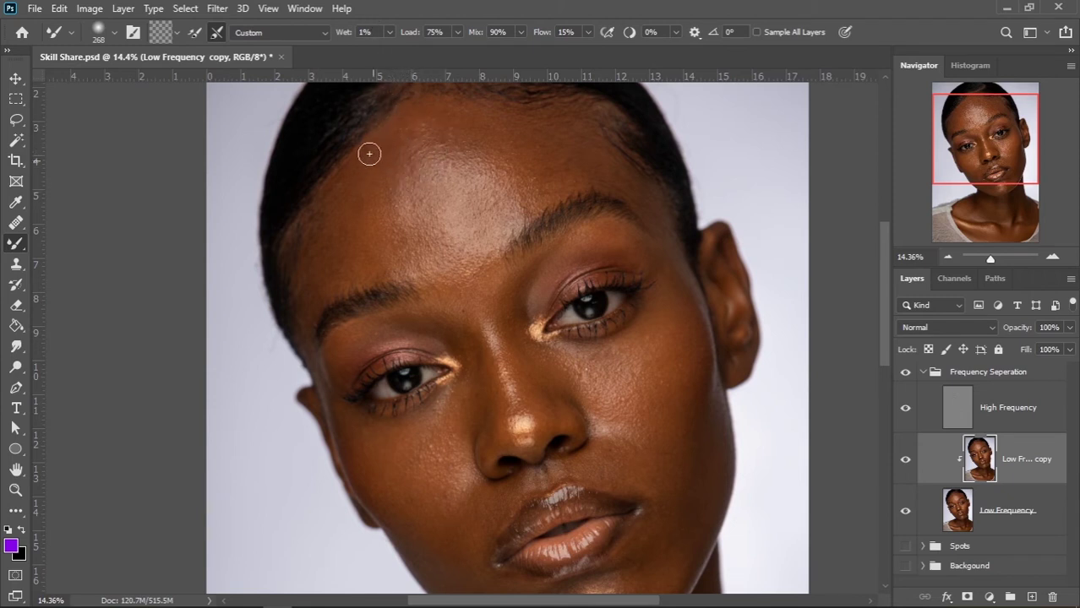
mouse_move(390, 186)
mouse_down()
mouse_move(405, 251)
mouse_move(395, 275)
mouse_up()
drag(390, 193, 399, 134)
mouse_move(458, 150)
mouse_down()
mouse_move(415, 188)
mouse_move(408, 160)
mouse_move(415, 152)
mouse_move(454, 178)
mouse_move(462, 208)
mouse_move(410, 175)
mouse_up()
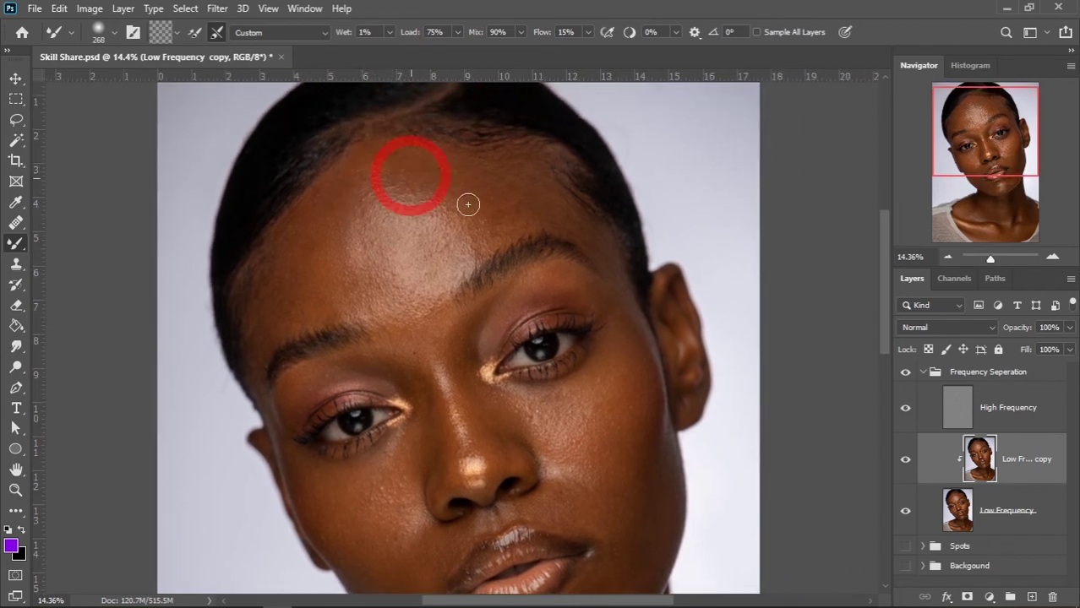
drag(469, 207, 425, 188)
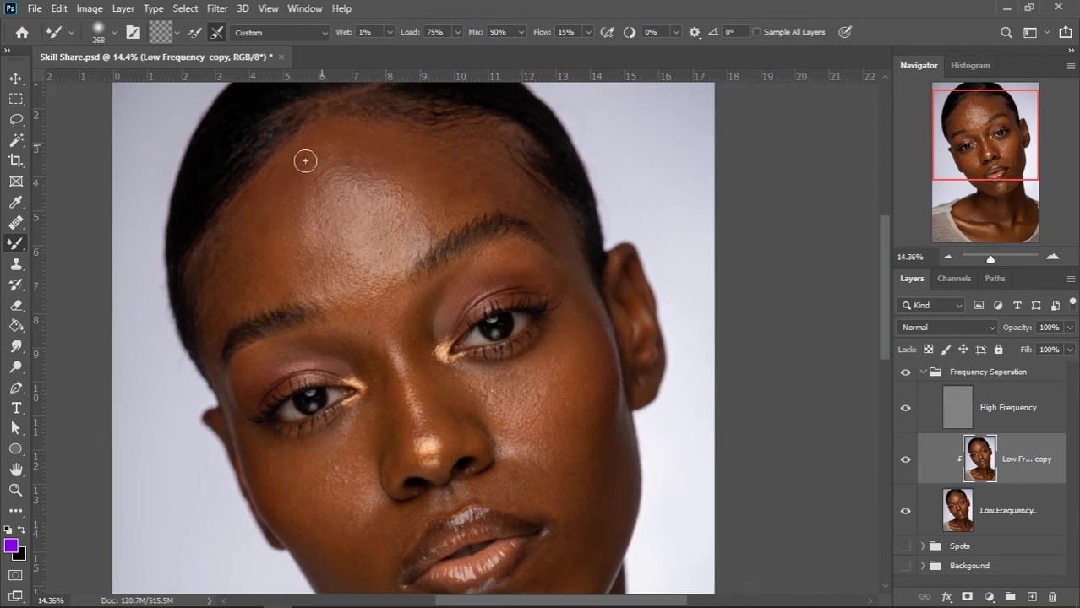
drag(369, 169, 340, 171)
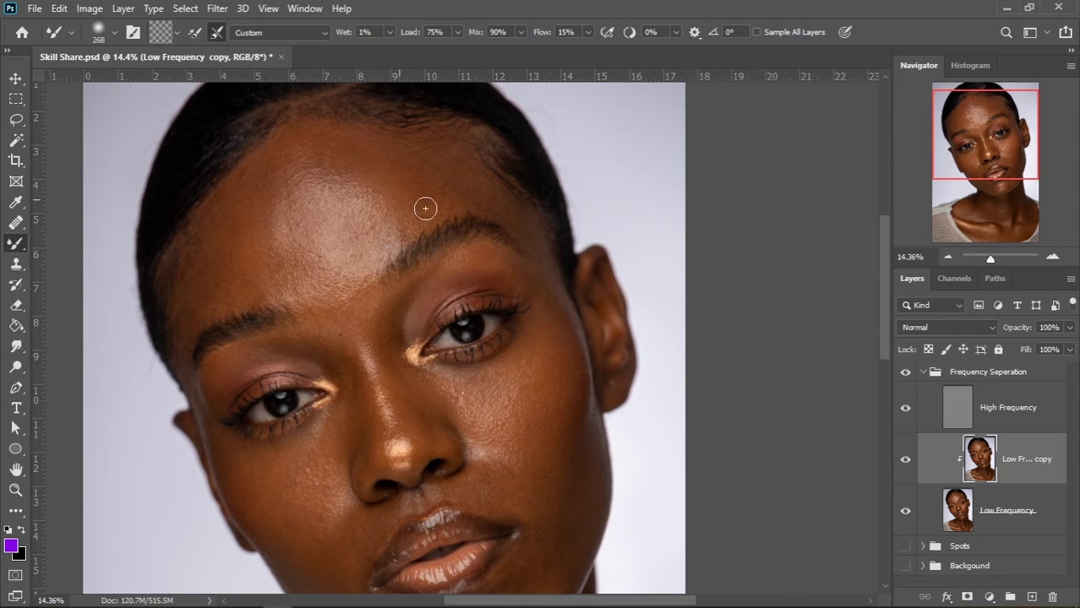
click(460, 195)
mouse_move(456, 173)
mouse_down()
mouse_move(475, 191)
mouse_move(429, 171)
mouse_up()
Compare the forehead with and without the retouching by toggling the visibility of the Low Frequency copy.
click(906, 462)
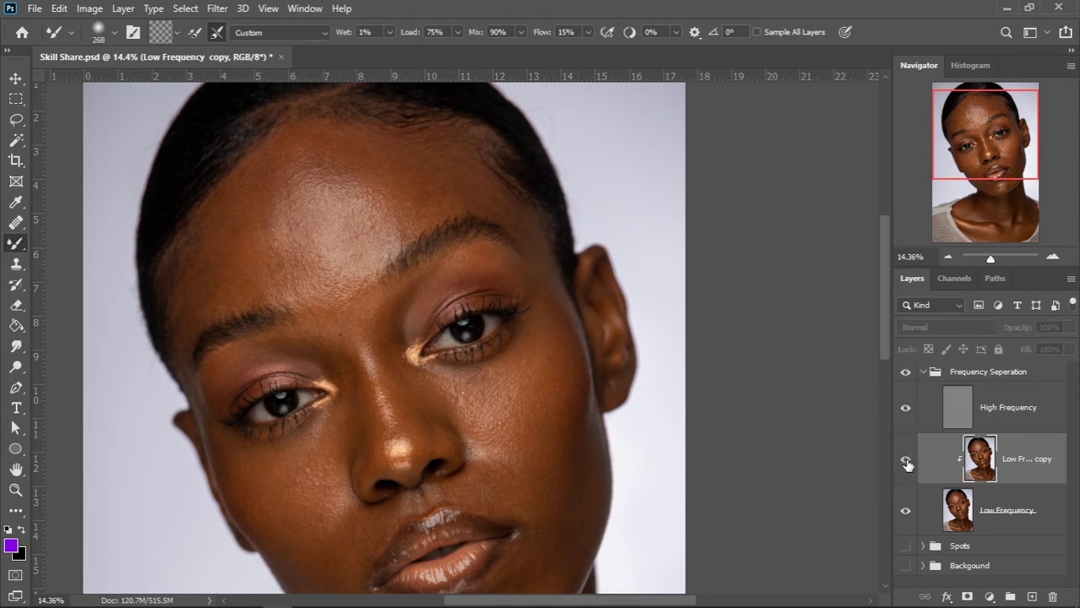
click(906, 461)
click(906, 461)
click(906, 462)
click(906, 462)
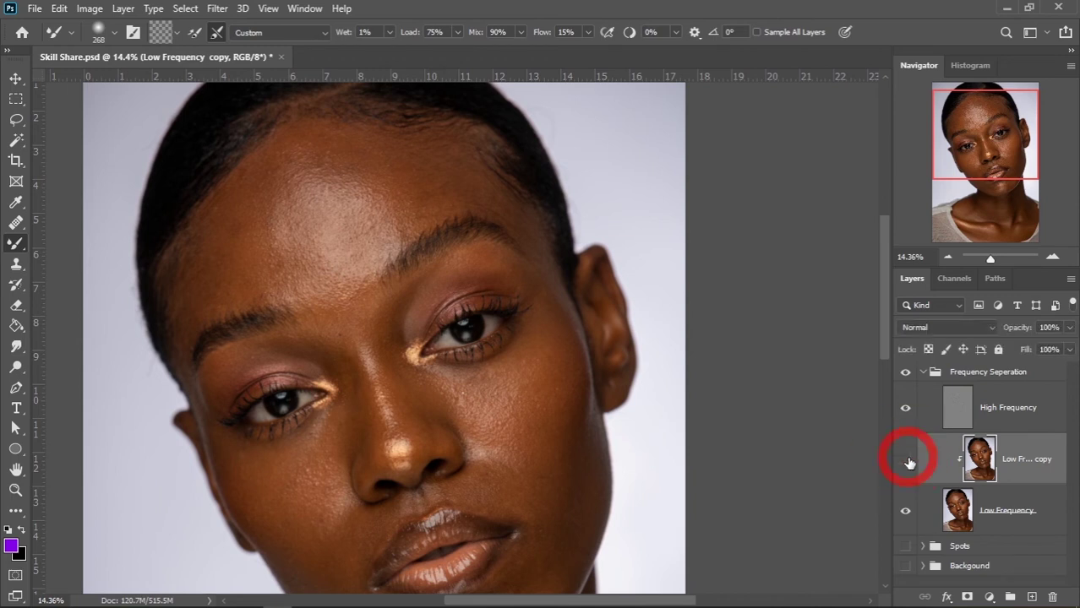
click(907, 461)
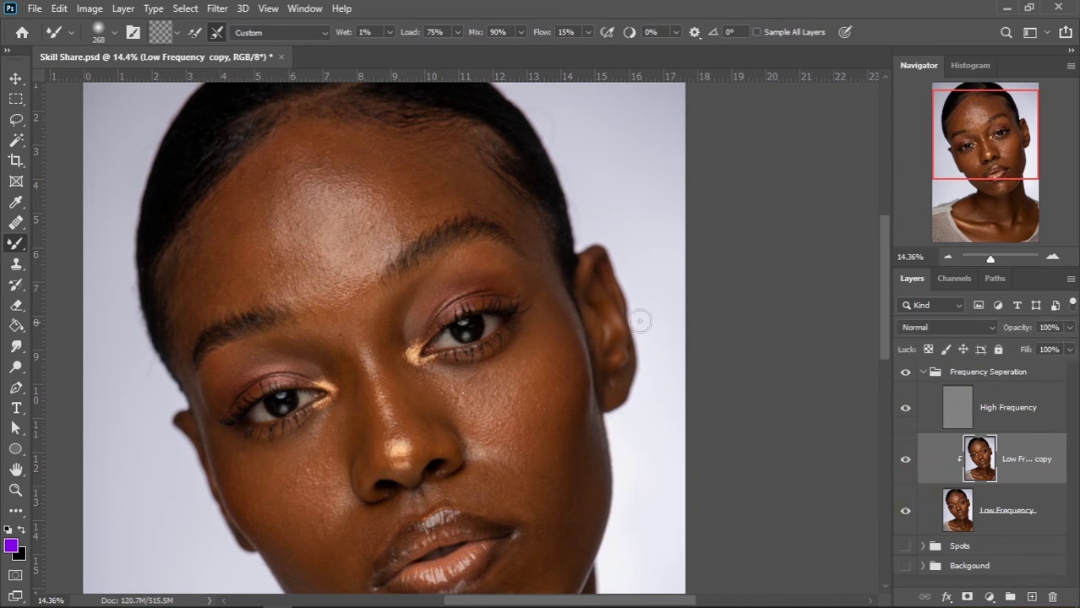
Blend the skin between the right eyebrow and the hairline and around the temple.
drag(505, 250, 483, 238)
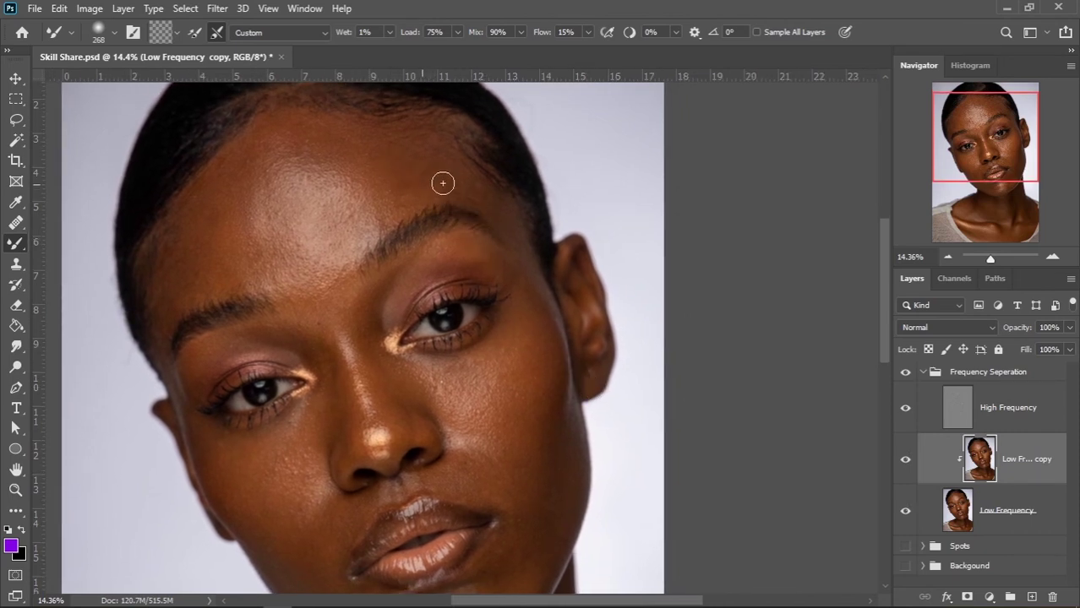
drag(438, 169, 486, 200)
drag(523, 255, 518, 246)
Reduce the Mixer Brush to 200 px, blend the skin between the brows and around the nose, and compare before and after.
key([)
key([)
key([)
key([)
key(bracketright)
drag(333, 299, 333, 308)
drag(434, 376, 427, 396)
drag(344, 368, 338, 347)
drag(360, 405, 351, 379)
click(906, 459)
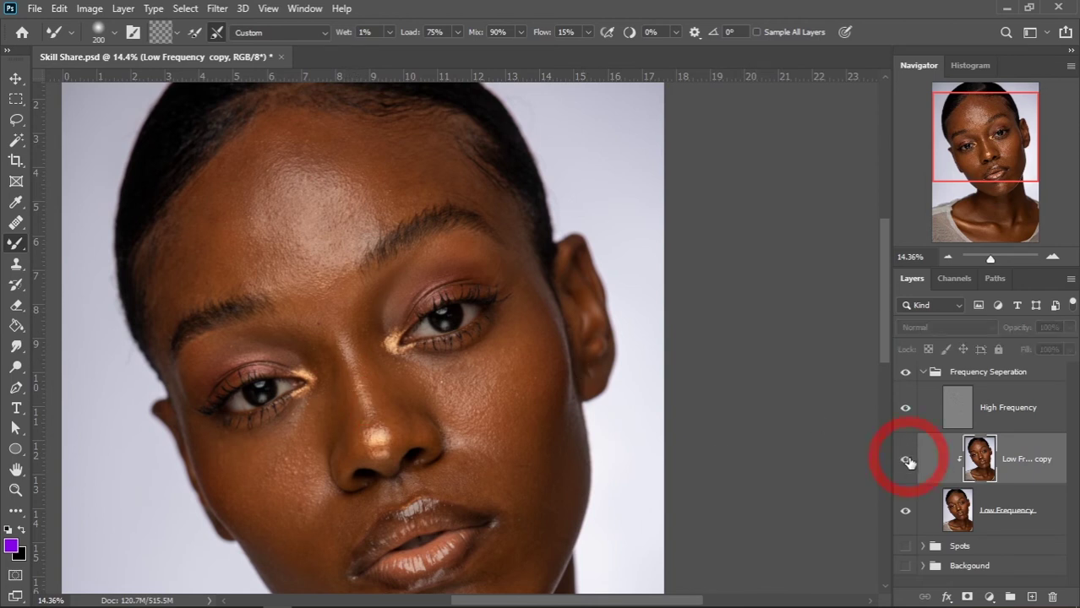
click(906, 459)
Blend the tones on the nose bridge and beside the eye on the image's left.
drag(417, 396, 460, 342)
mouse_move(380, 314)
mouse_down()
mouse_move(401, 352)
mouse_move(370, 287)
mouse_up()
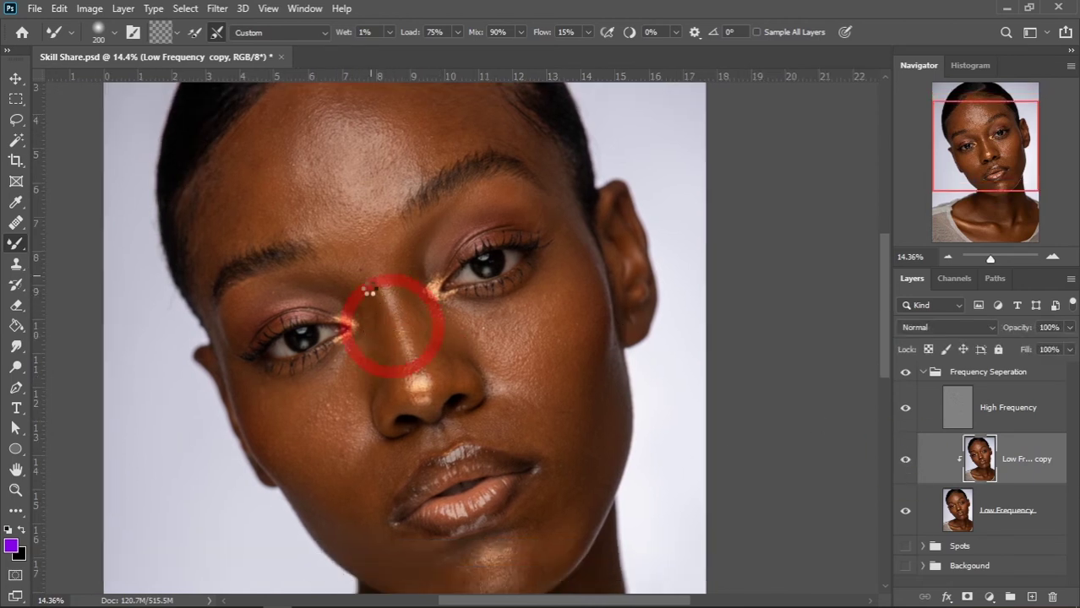
drag(230, 311, 340, 291)
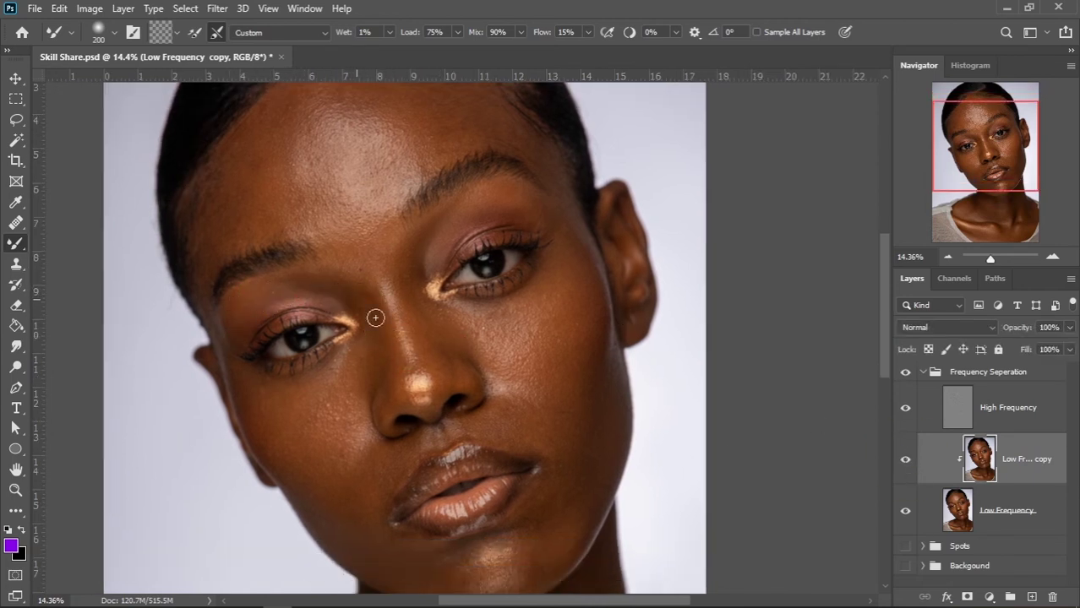
Enlarge the Mixer Brush to 300 px and smooth the cheek on the image's left from under the eye to the jaw.
drag(364, 349, 392, 277)
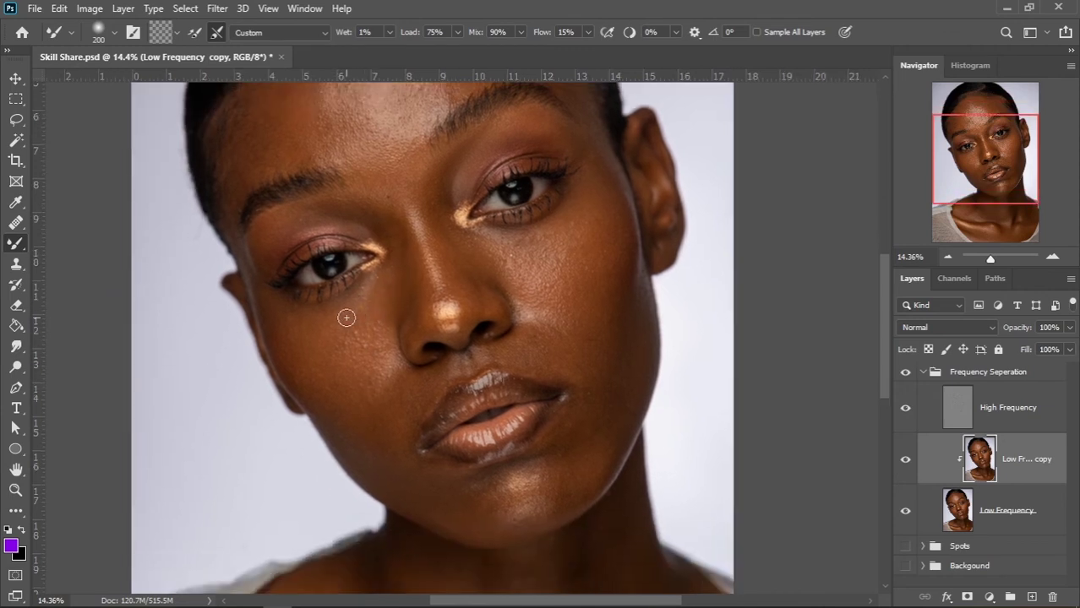
key(bracketright)
key(bracketright)
drag(354, 328, 368, 301)
drag(361, 388, 390, 347)
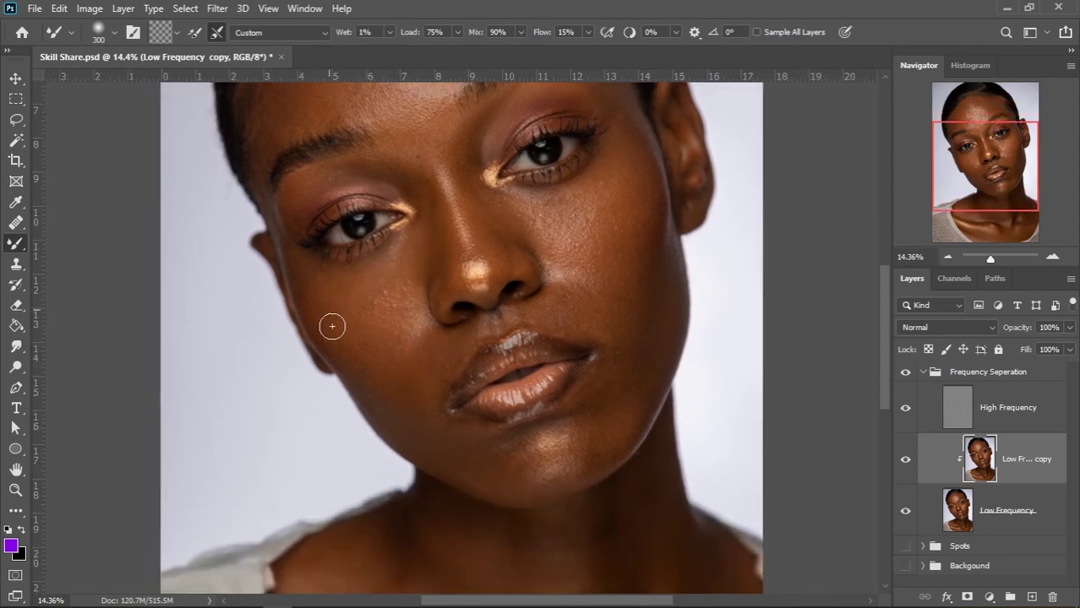
drag(321, 335, 330, 341)
drag(392, 390, 387, 426)
Reduce the Mixer Brush to 175 px and blend the skin near the outer corner of the left eye.
key(bracketleft)
key(bracketleft)
key(bracketleft)
drag(258, 174, 258, 154)
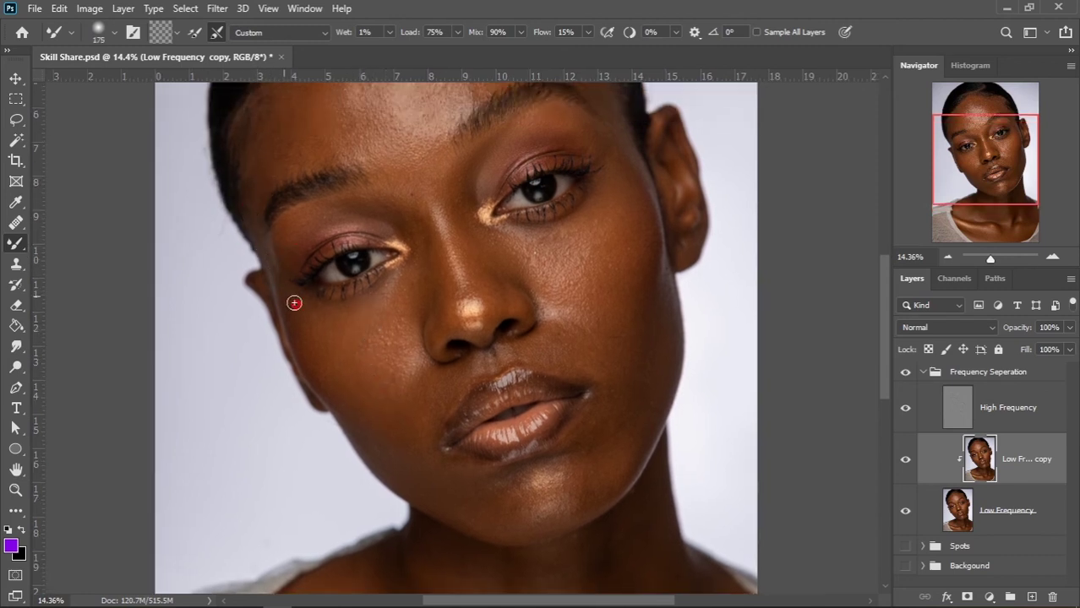
mouse_move(295, 303)
mouse_down()
mouse_move(345, 311)
mouse_move(404, 239)
mouse_move(417, 263)
mouse_move(390, 277)
mouse_up()
Set the Mixer Brush to 300 px and smooth the lower cheek and jawline on the image's left.
drag(406, 350, 364, 289)
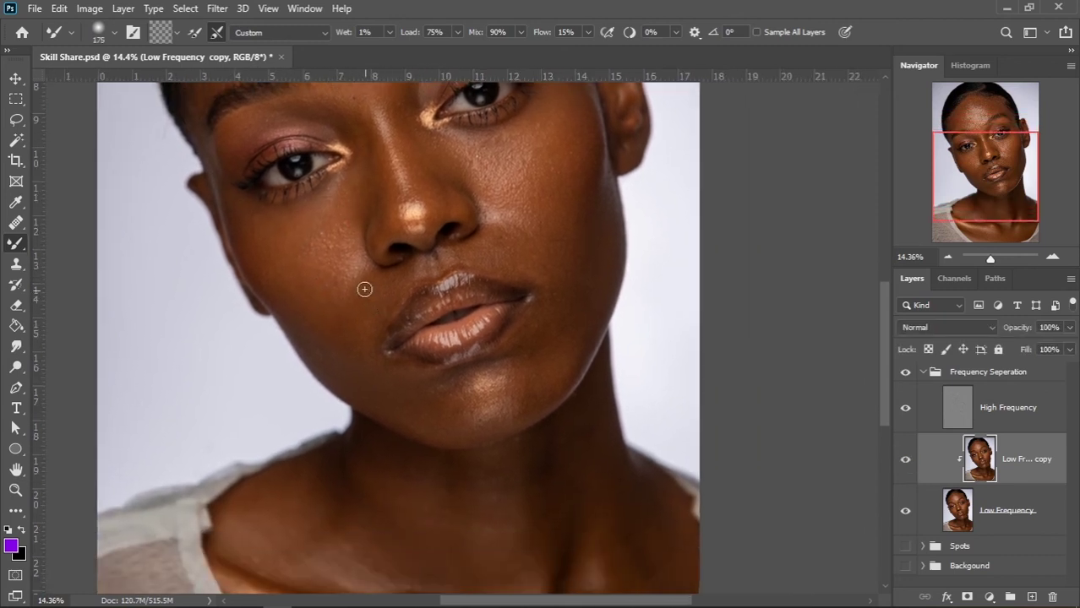
key(bracketright)
key(bracketright)
key(bracketright)
mouse_move(333, 340)
mouse_down()
mouse_move(323, 311)
mouse_move(290, 309)
mouse_move(343, 374)
mouse_move(337, 282)
mouse_move(390, 292)
mouse_move(379, 385)
mouse_move(320, 347)
mouse_up()
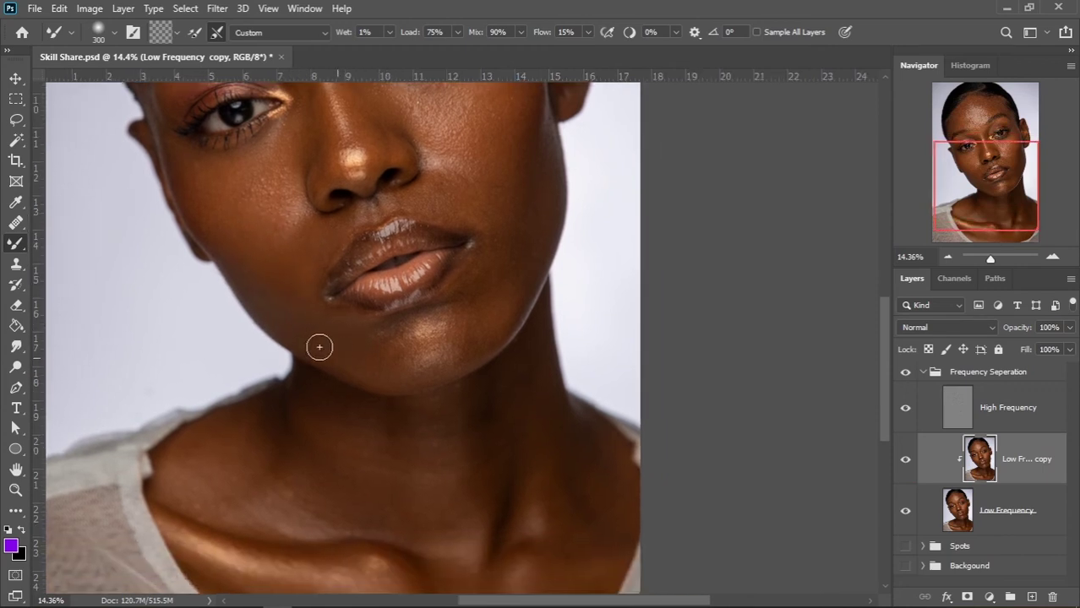
Blend the chin highlight and the skin below the lips, reducing the brush to 200 px, and compare before and after.
drag(379, 371, 352, 354)
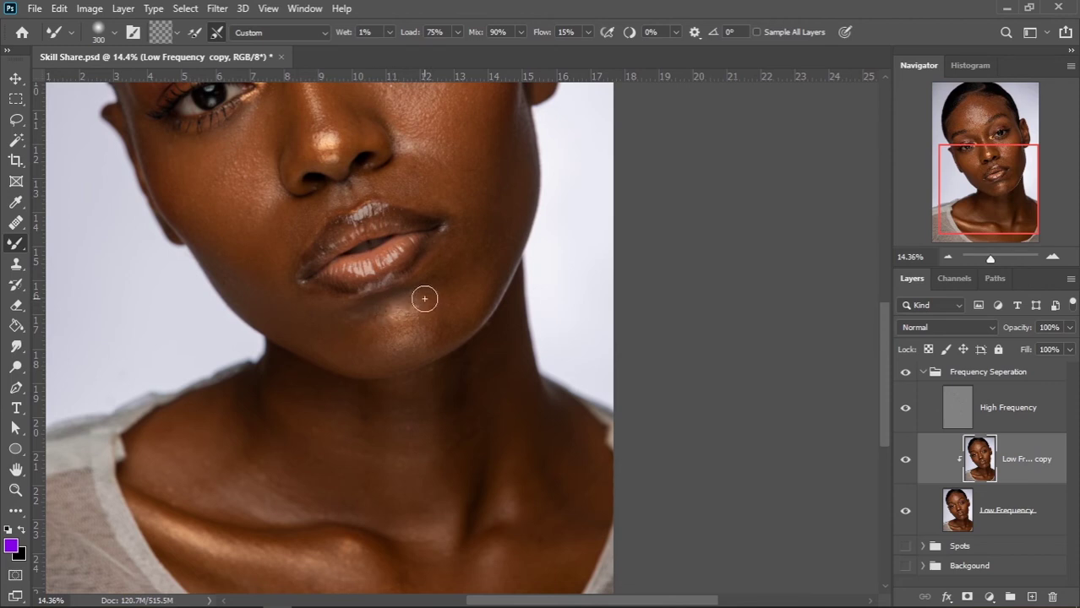
mouse_move(418, 299)
mouse_down()
mouse_move(377, 316)
mouse_move(371, 334)
mouse_move(412, 305)
mouse_up()
key(bracketleft)
key(bracketleft)
click(355, 326)
click(907, 460)
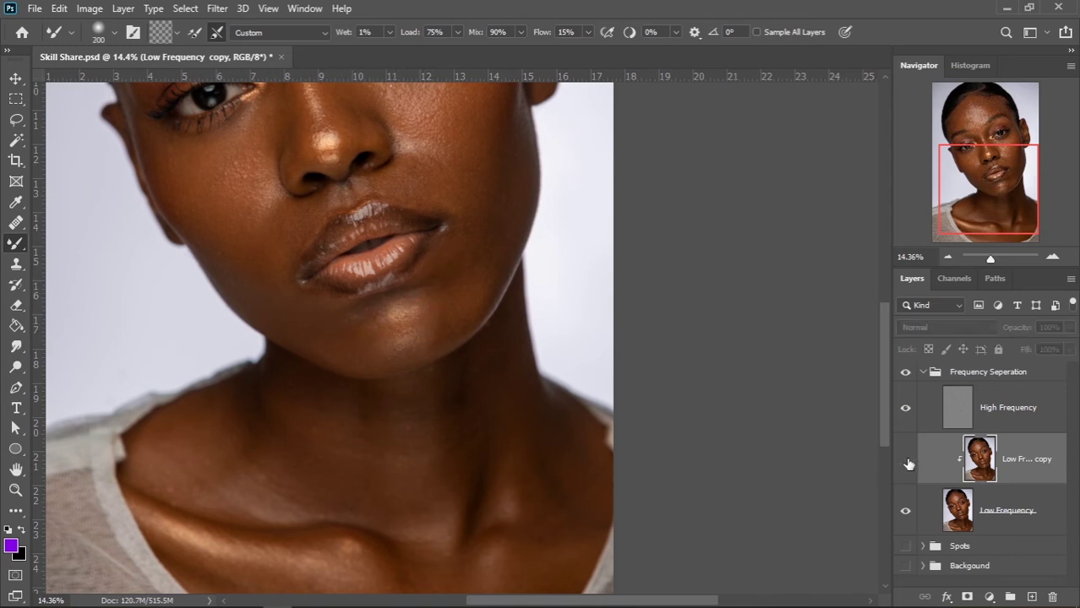
click(907, 461)
Blend the skin around the mouth and beside the nose, reducing the Mixer Brush to 125 px.
drag(289, 239, 304, 260)
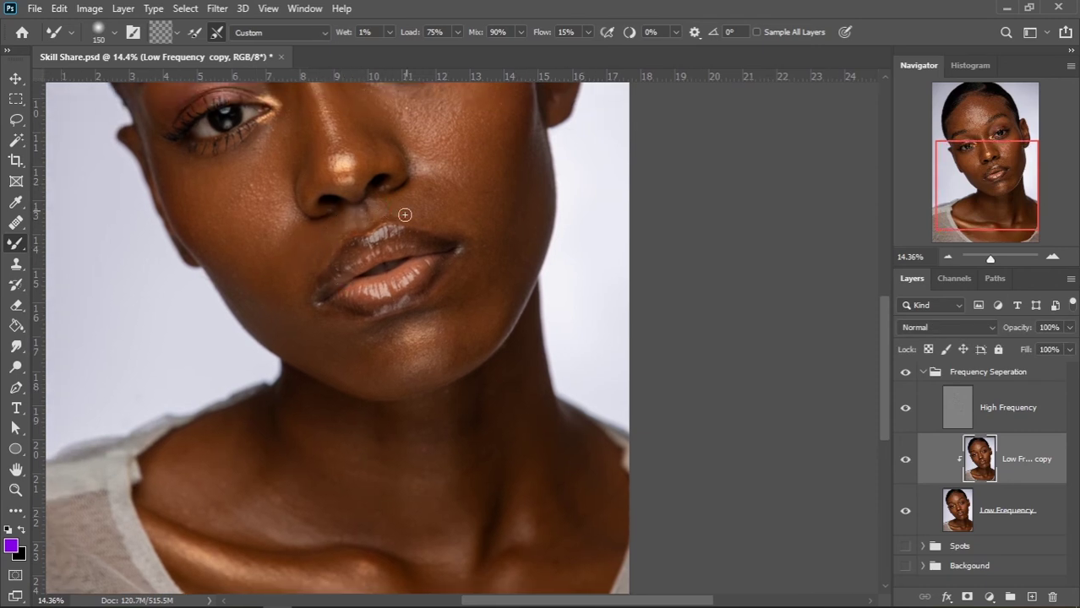
scroll(437, 200, up, 2)
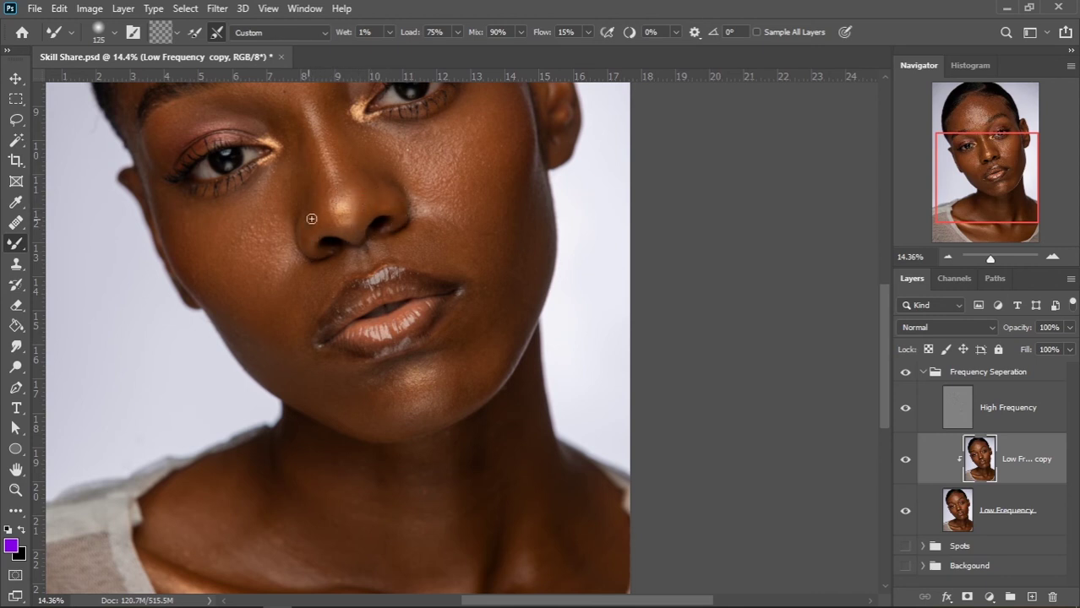
drag(312, 218, 244, 267)
Enlarge the Mixer Brush to 400 px and smooth the upper cheek on the image's right, below the eye.
key(bracketright)
key(bracketright)
key(bracketright)
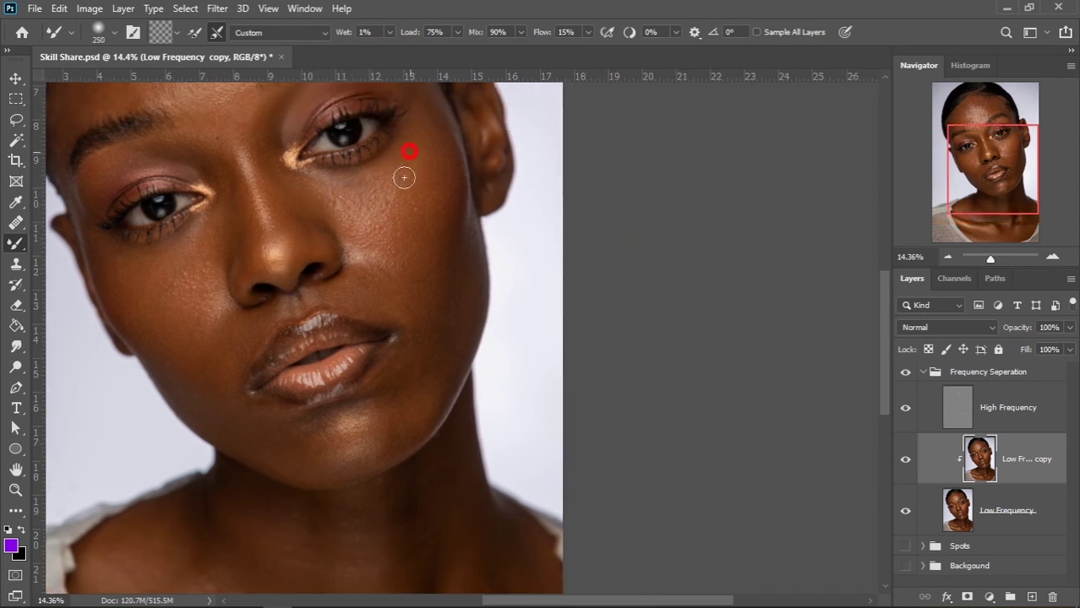
scroll(409, 186, up, 1)
scroll(409, 186, right, 1)
key(])
key(])
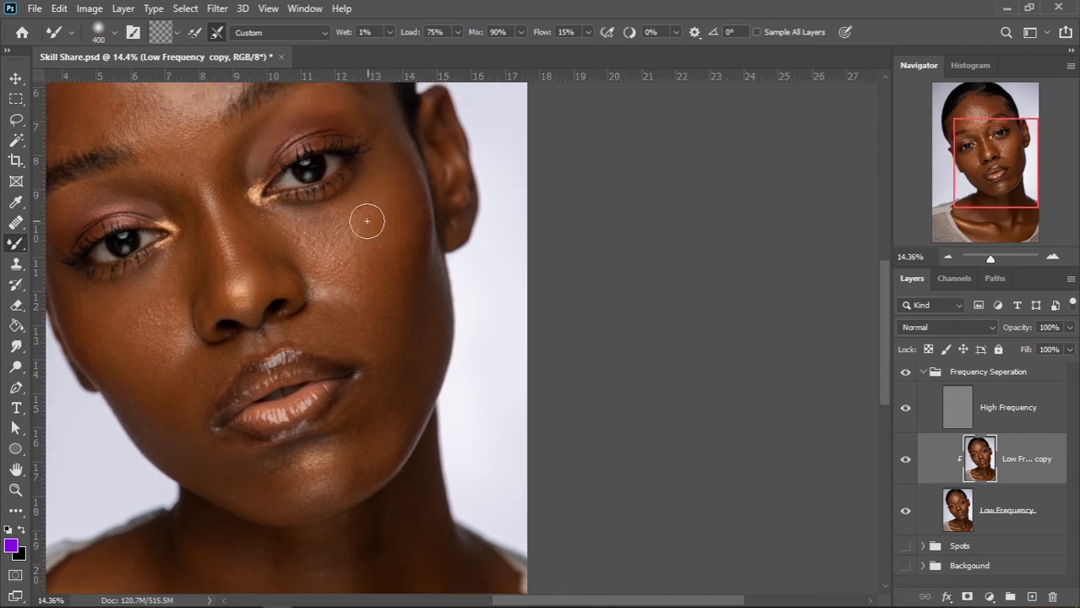
mouse_move(376, 216)
mouse_down()
mouse_move(396, 243)
mouse_move(372, 254)
mouse_move(405, 233)
mouse_up()
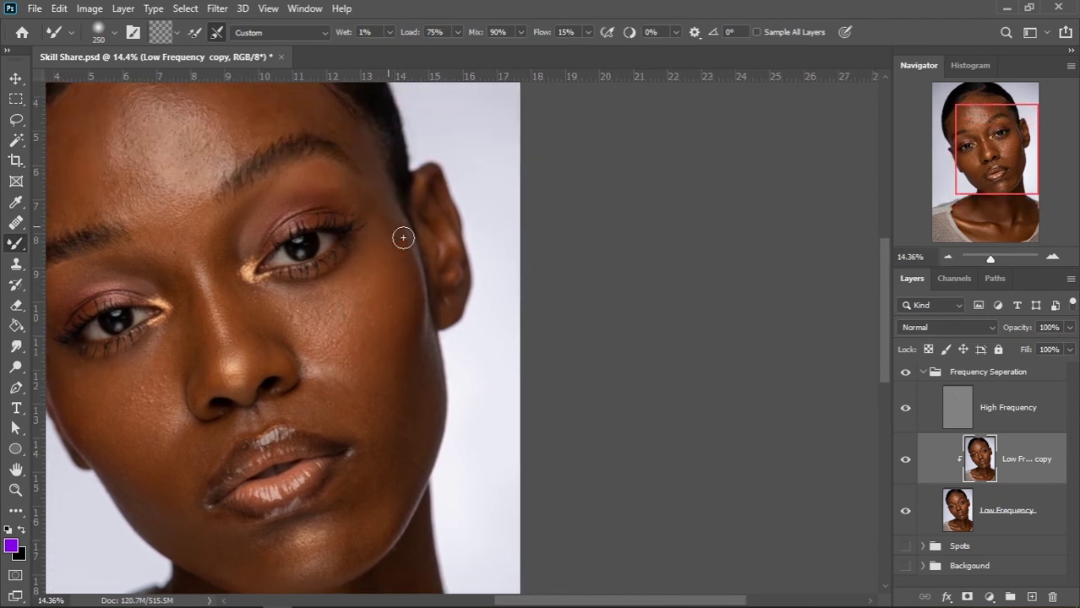
Continue smoothing the outer cheek on the image's right and reduce the Mixer Brush to 150 px.
key(])
key(])
key(])
mouse_move(389, 344)
mouse_down()
mouse_move(389, 265)
mouse_move(349, 245)
mouse_move(384, 277)
mouse_move(362, 294)
mouse_move(438, 305)
mouse_up()
key(bracketleft)
key(bracketleft)
key(bracketleft)
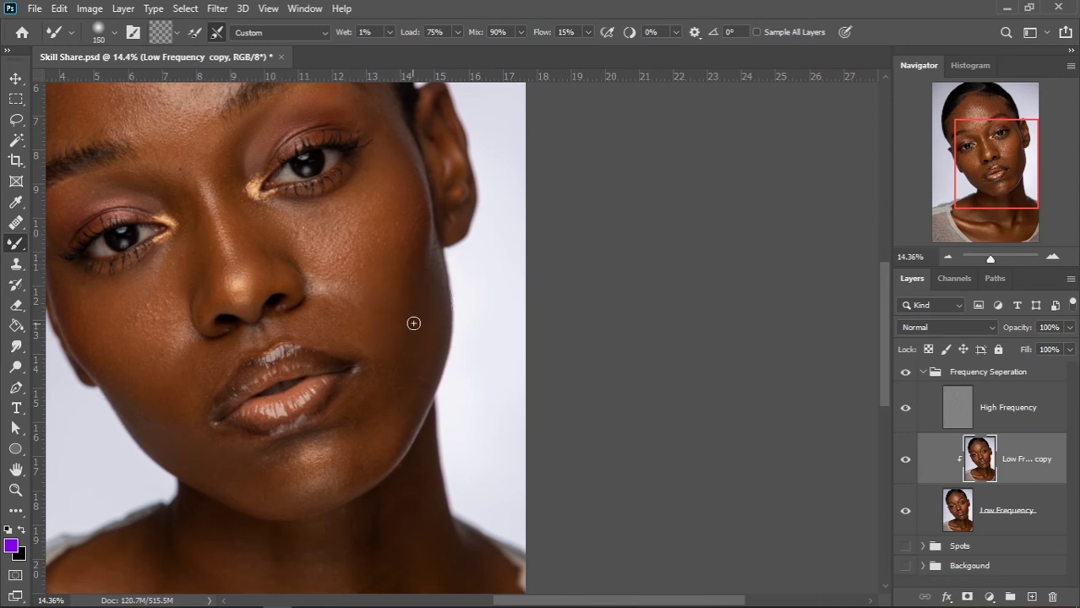
Blend the jaw area on the image's right with a 150 px brush and compare the whole face before and after.
drag(391, 432, 447, 378)
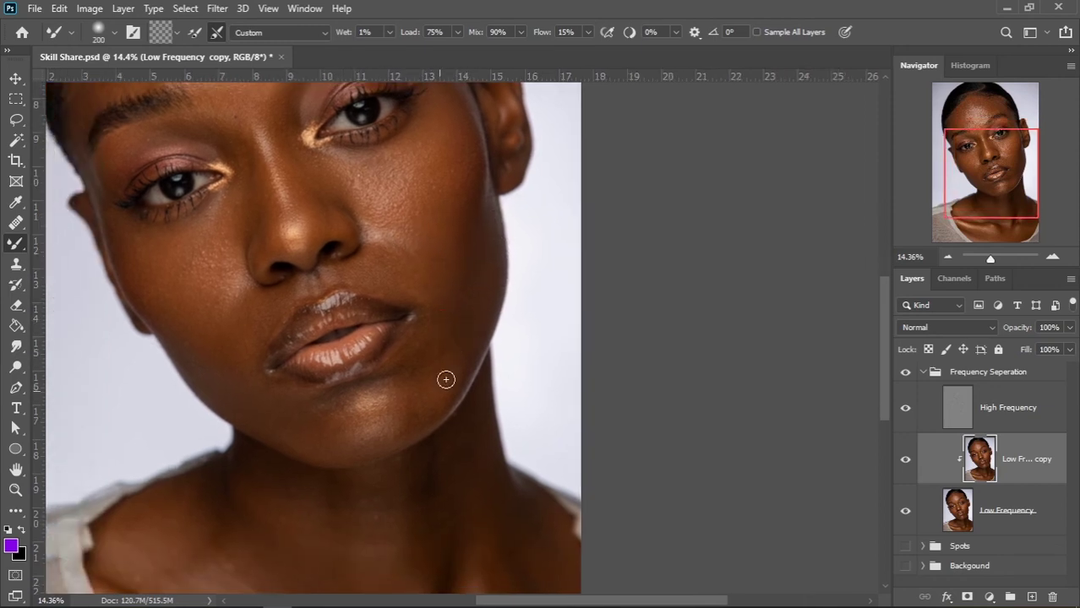
key(bracketleft)
scroll(429, 366, down, 3)
click(906, 459)
click(907, 459)
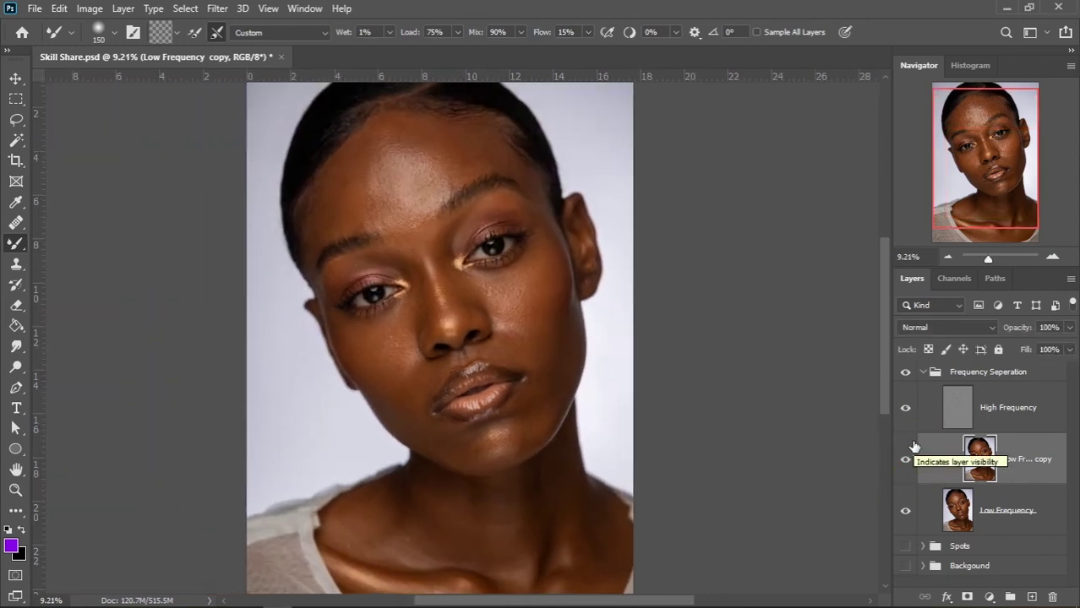
Compare the face with the Low Frequency copy layer hidden and shown.
click(907, 461)
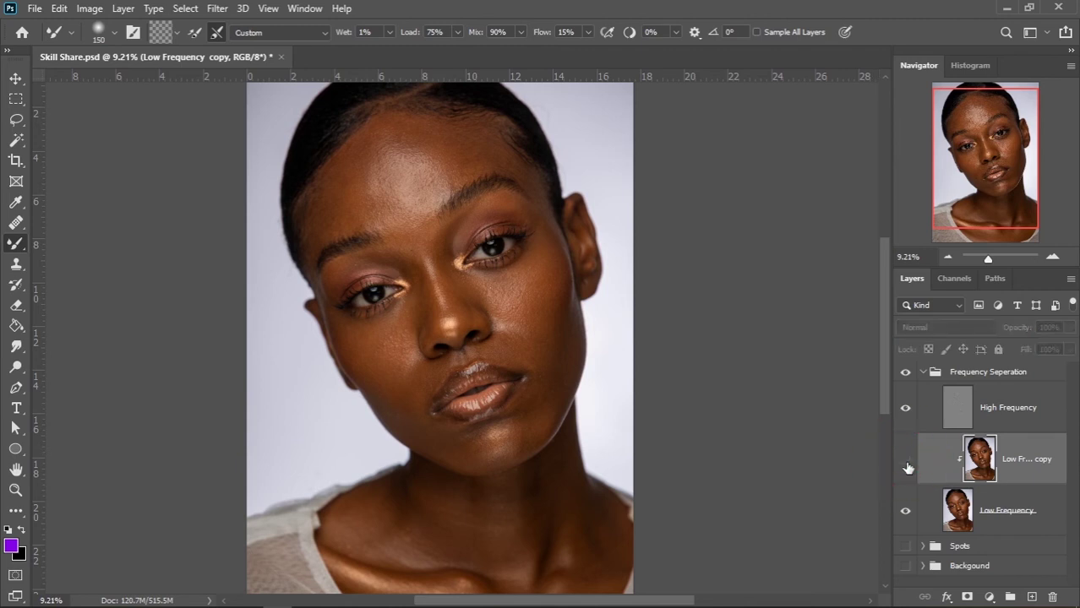
click(907, 461)
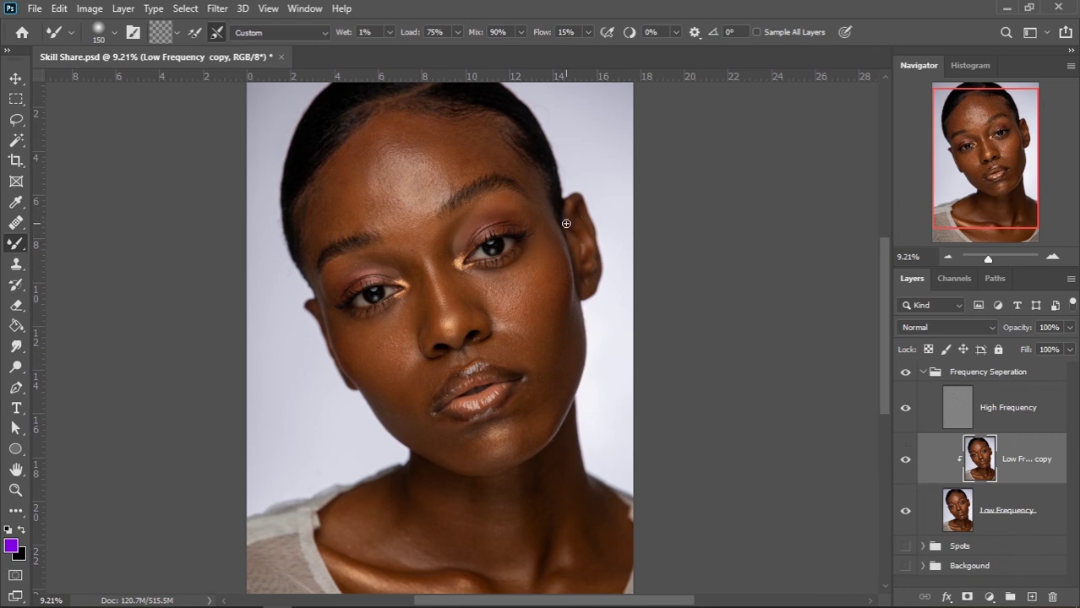
Enlarge the Mixer Brush to 200 px and blend the neck and shoulder skin on the image's left.
drag(515, 375, 511, 285)
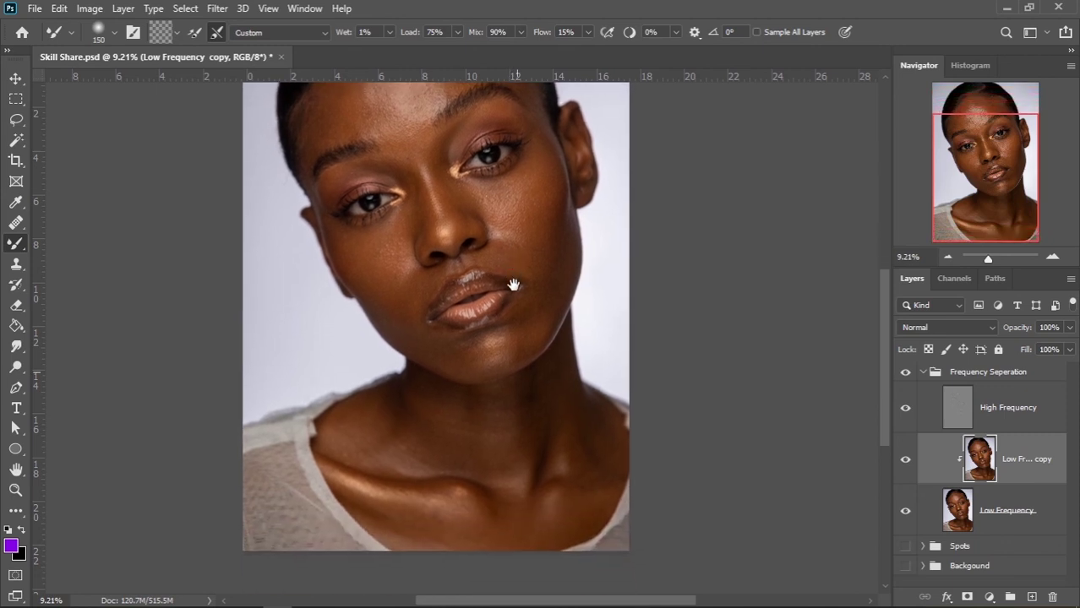
drag(493, 358, 542, 343)
drag(526, 386, 511, 258)
drag(523, 294, 531, 287)
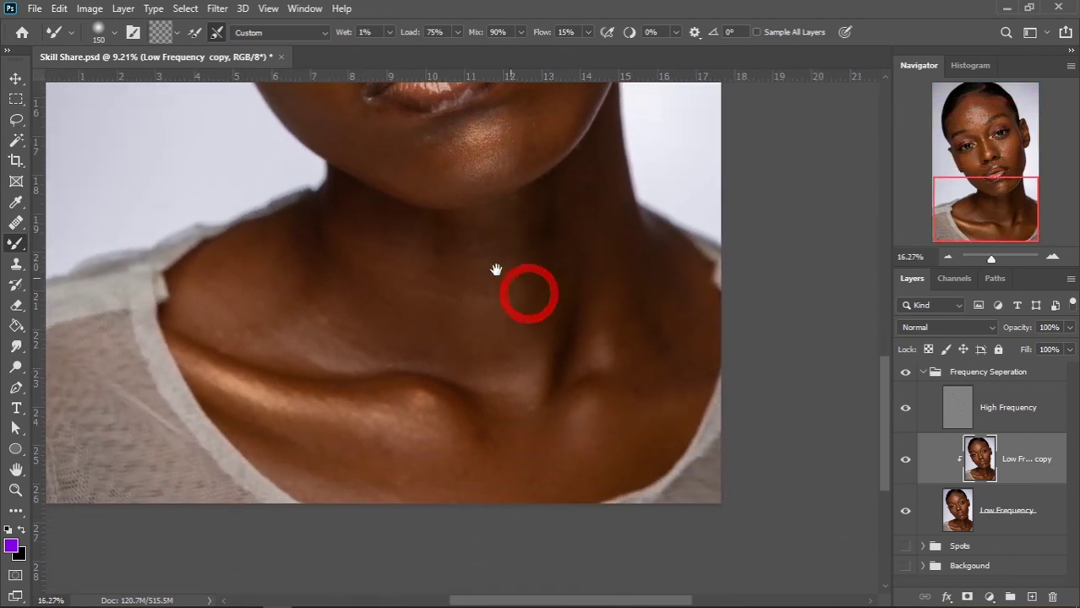
key(bracketright)
key(bracketright)
mouse_move(359, 208)
mouse_down()
mouse_move(339, 193)
mouse_move(362, 258)
mouse_move(312, 238)
mouse_up()
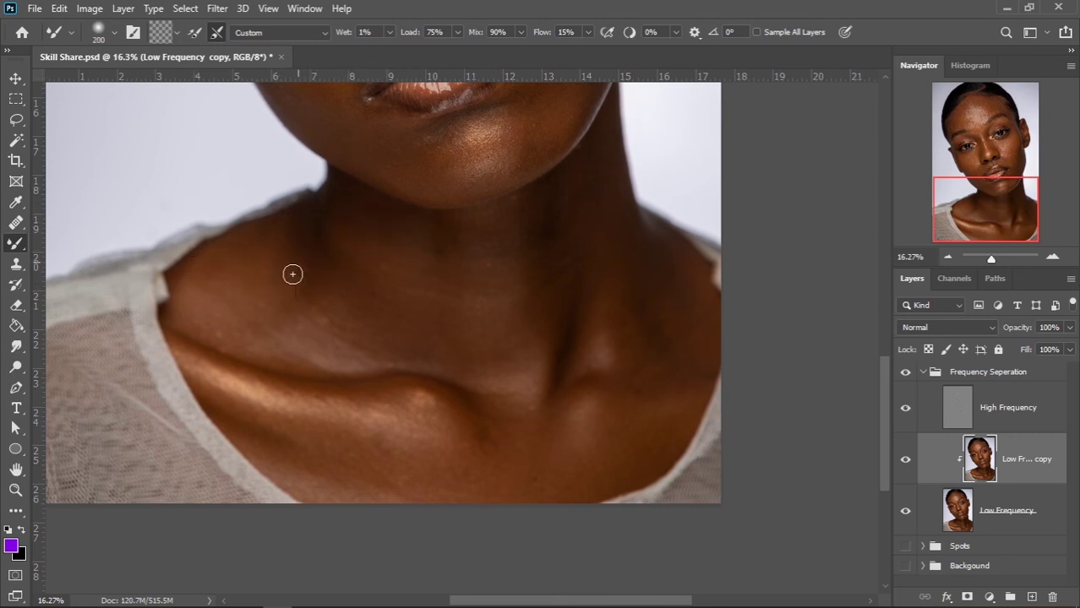
drag(337, 294, 368, 250)
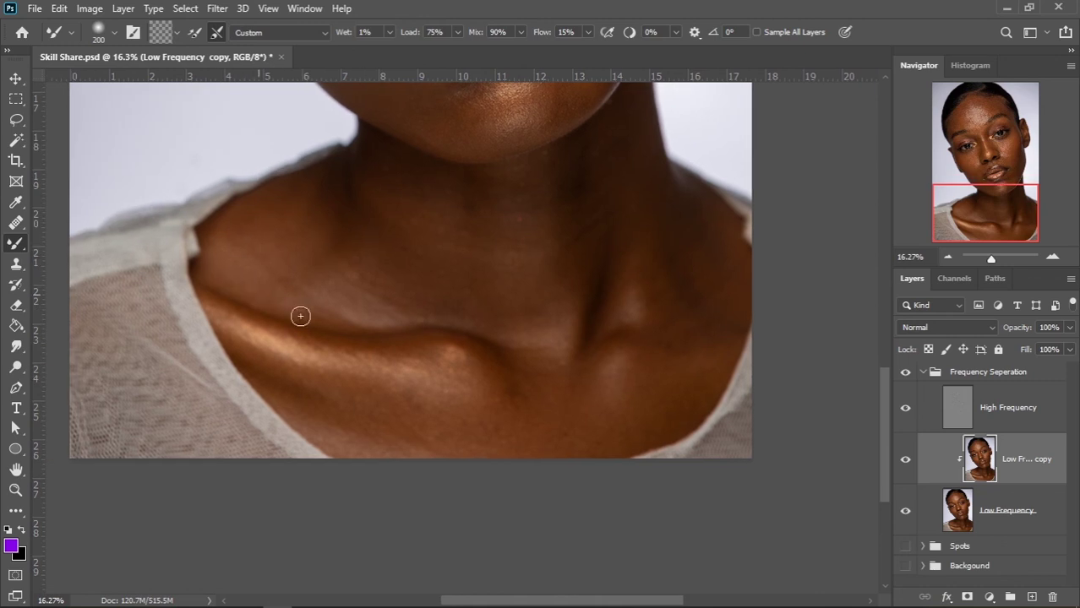
Blend the middle of the neck and throat, reducing the Mixer Brush for the shadow below the jaw.
drag(381, 291, 417, 238)
mouse_move(435, 308)
mouse_down()
mouse_move(480, 205)
mouse_move(495, 238)
mouse_move(504, 333)
mouse_move(559, 286)
mouse_move(499, 279)
mouse_move(482, 222)
mouse_move(515, 173)
mouse_up()
drag(531, 219, 568, 251)
drag(580, 296, 509, 327)
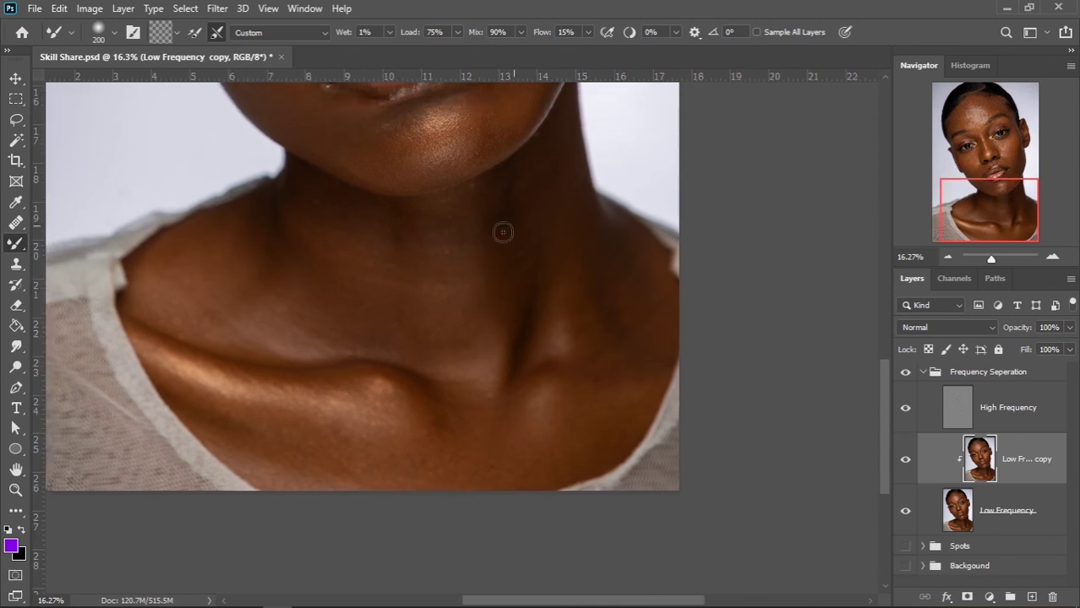
mouse_move(495, 186)
mouse_down()
mouse_move(445, 238)
mouse_move(488, 197)
mouse_up()
key(bracketleft)
key(bracketleft)
mouse_move(522, 248)
mouse_down()
mouse_move(496, 259)
mouse_move(510, 237)
mouse_move(522, 272)
mouse_up()
Return the Mixer Brush to 200 px and smooth the shoulder on the image's right and the lower chest.
key(bracketright)
key(bracketright)
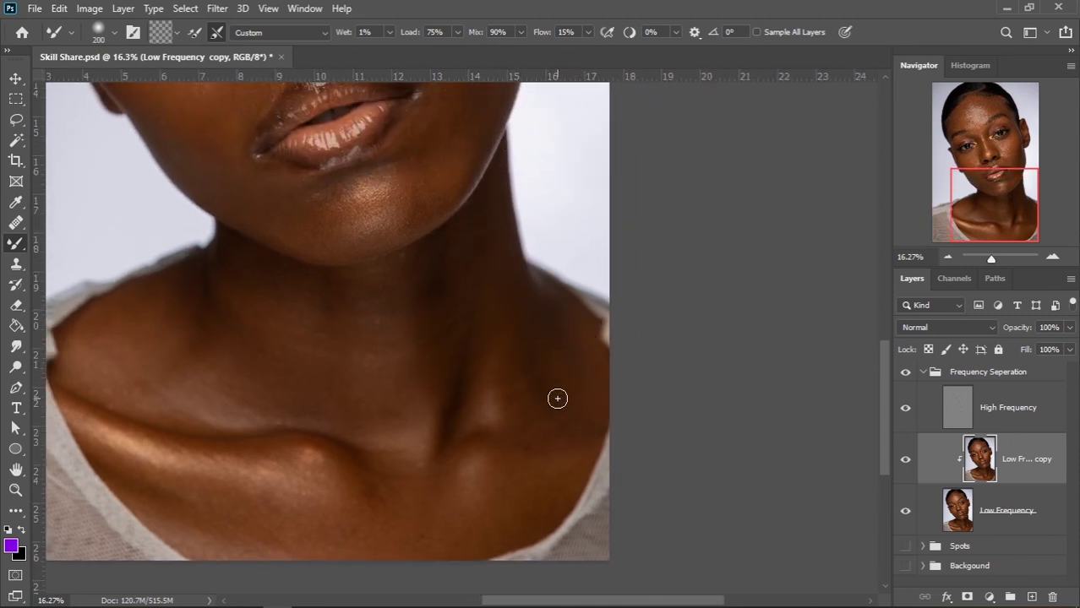
drag(561, 434, 581, 382)
drag(560, 419, 600, 367)
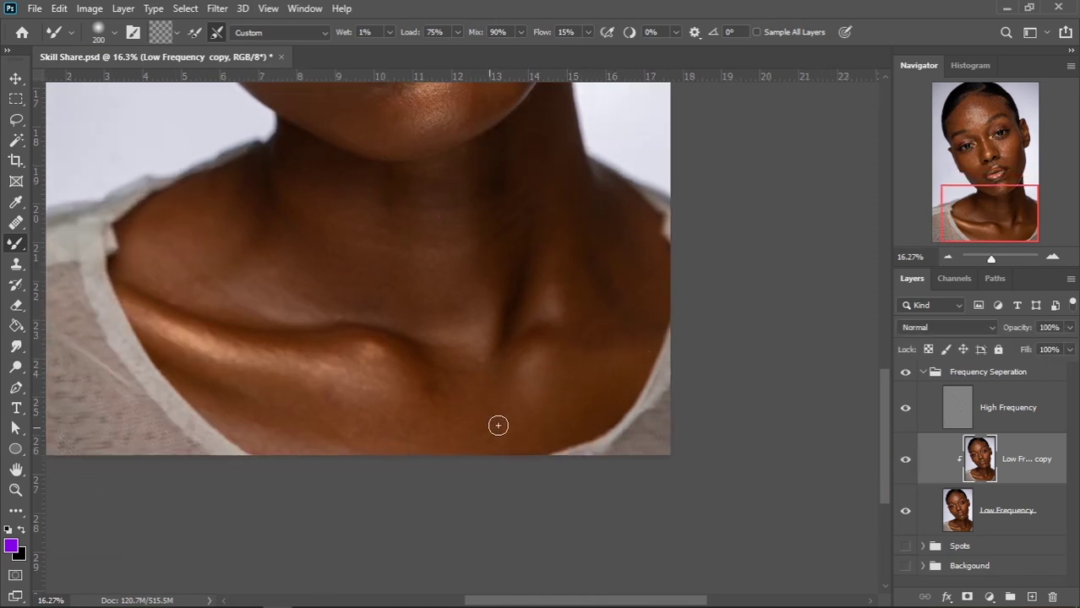
drag(475, 448, 536, 422)
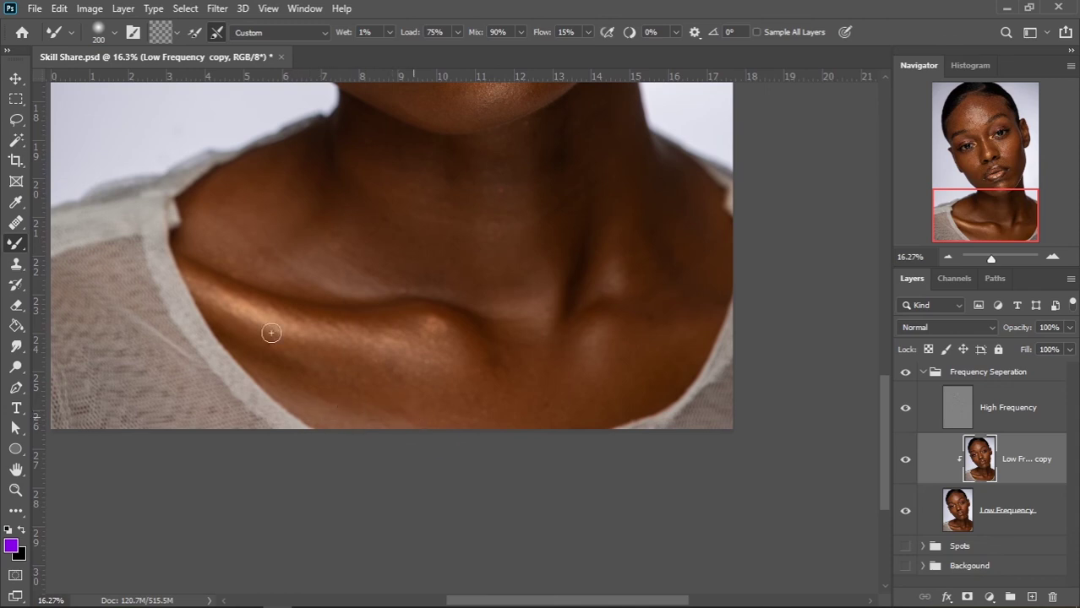
Smooth the collarbone area on the image's left while adjusting the Mixer Brush size, ending at 175 px.
key(bracketright)
key(bracketright)
key(bracketleft)
key(bracketleft)
key(bracketleft)
Review the smoothed face, neck and chest in both the wide and close views.
scroll(656, 367, down, 4)
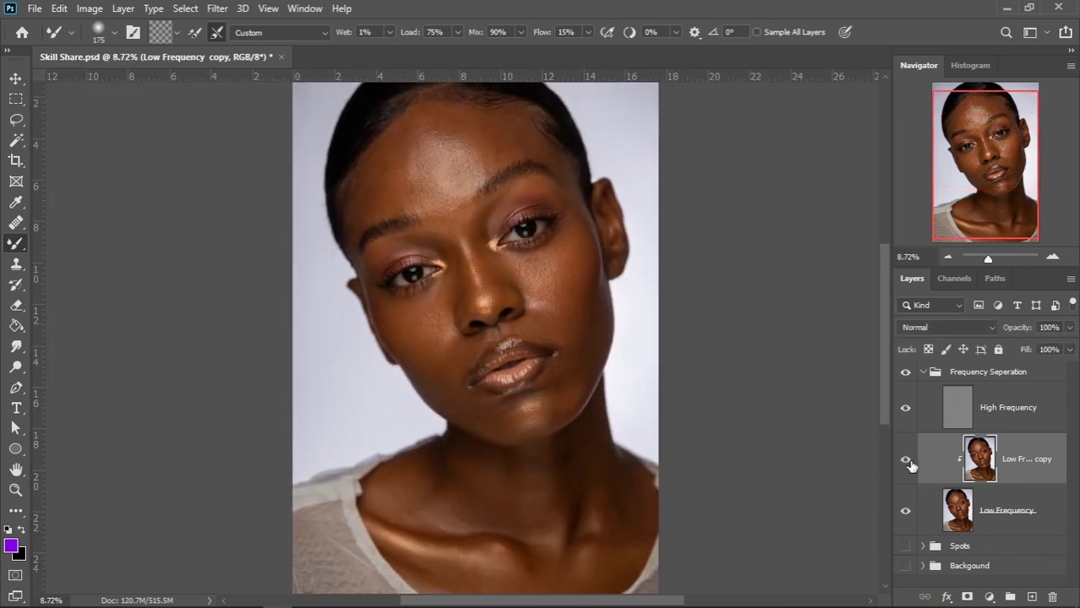
scroll(513, 379, up, 2)
scroll(552, 381, up, 2)
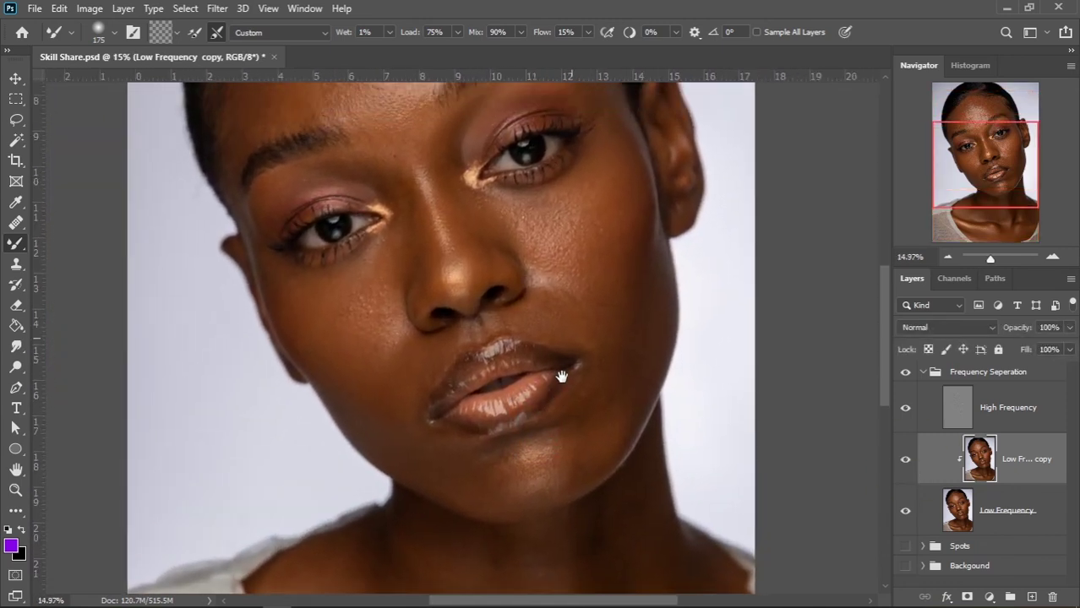
scroll(630, 382, down, 3)
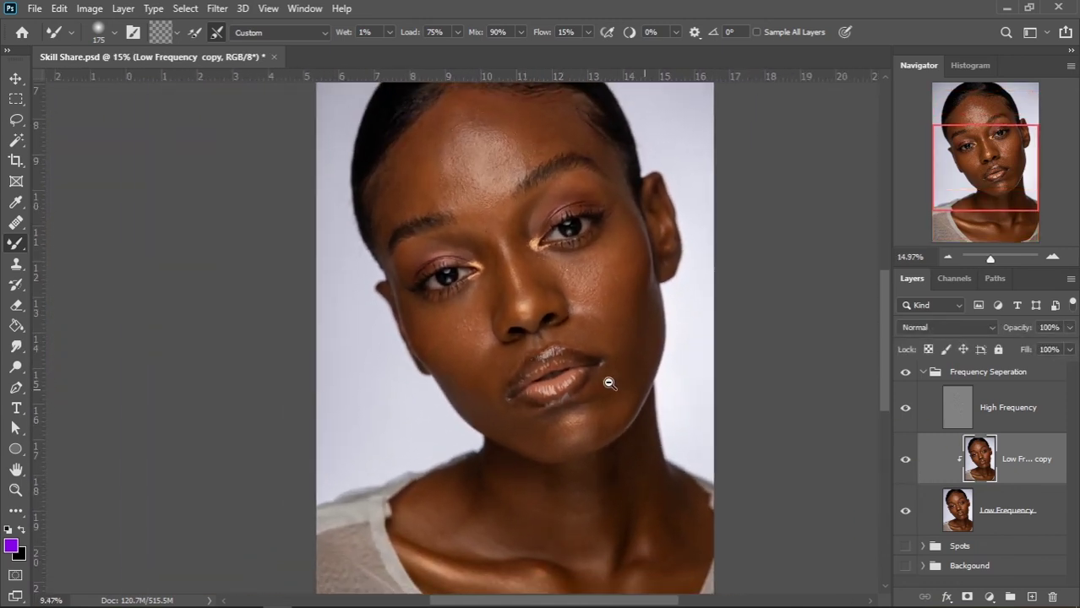
drag(637, 385, 595, 374)
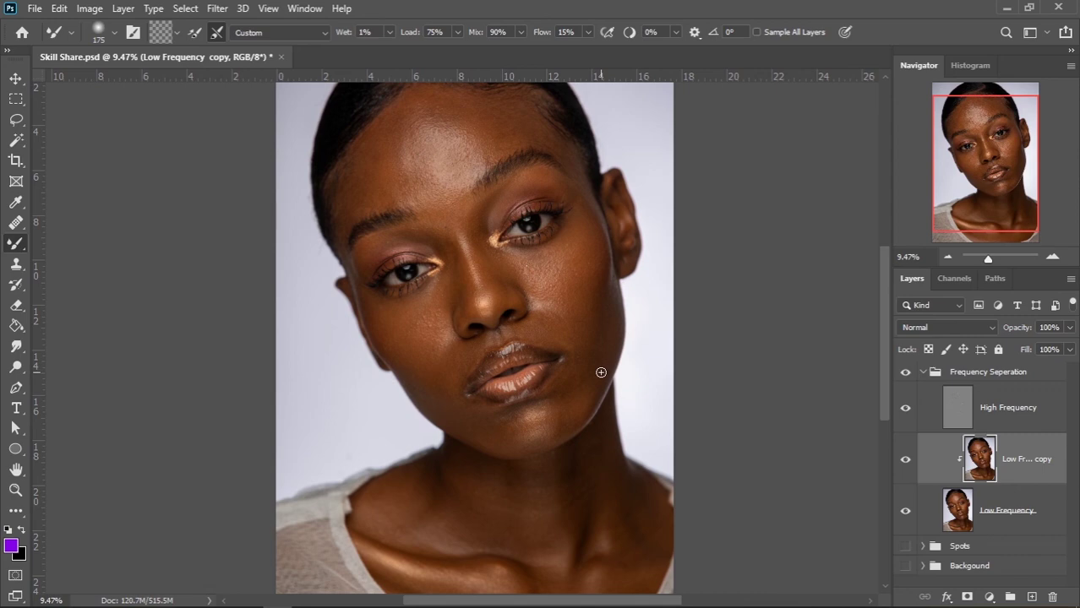
Set the Mixer Brush's Wet value to 3% and blend the forehead with a 278 px brush.
click(360, 34)
text(3)
key(Return)
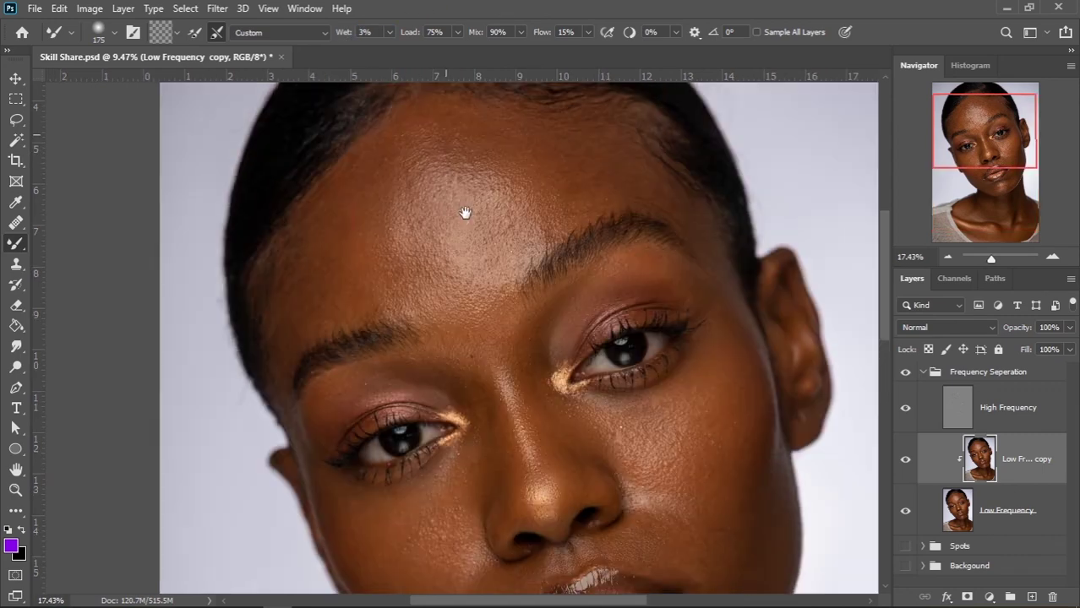
drag(466, 213, 469, 227)
drag(344, 256, 356, 256)
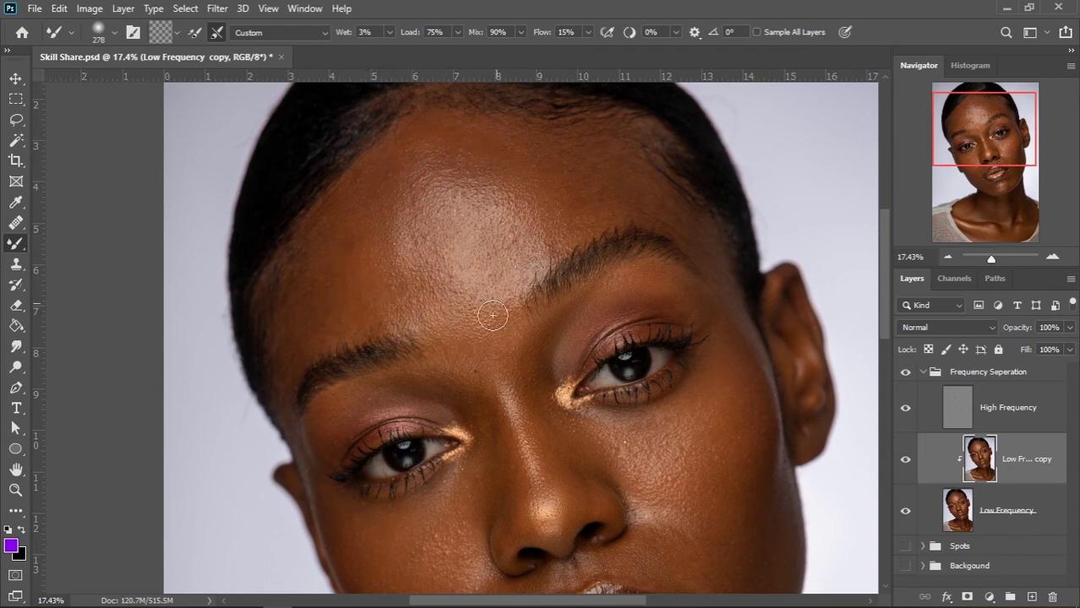
drag(559, 219, 502, 257)
Blend the temple and cheek on the image's right, working in toward the nose with the 278 px brush.
scroll(495, 220, right, 2)
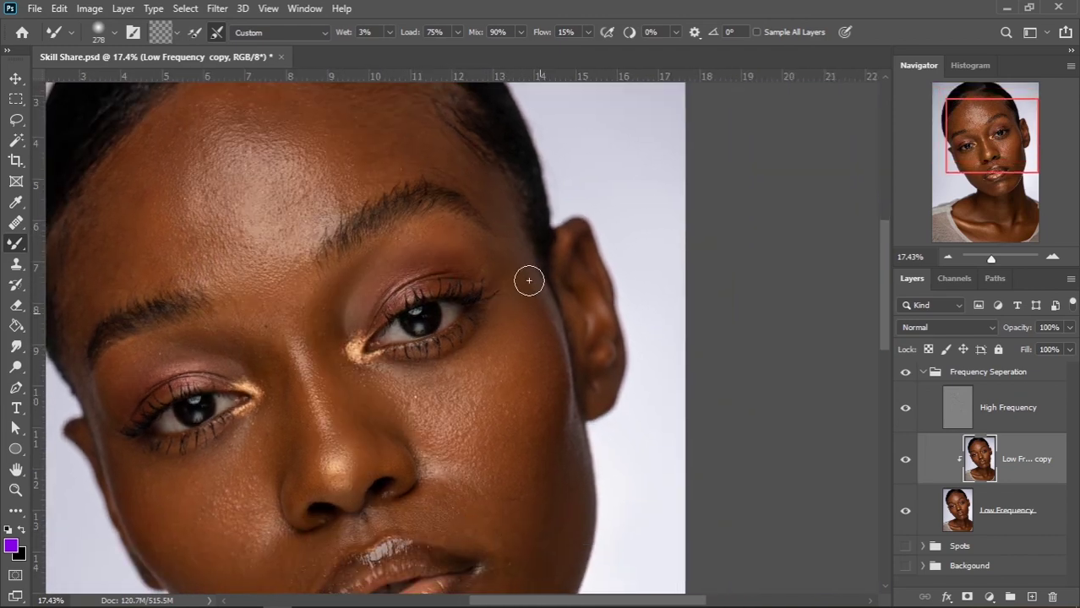
scroll(528, 280, down, 2)
scroll(528, 279, right, 1)
scroll(507, 334, down, 2)
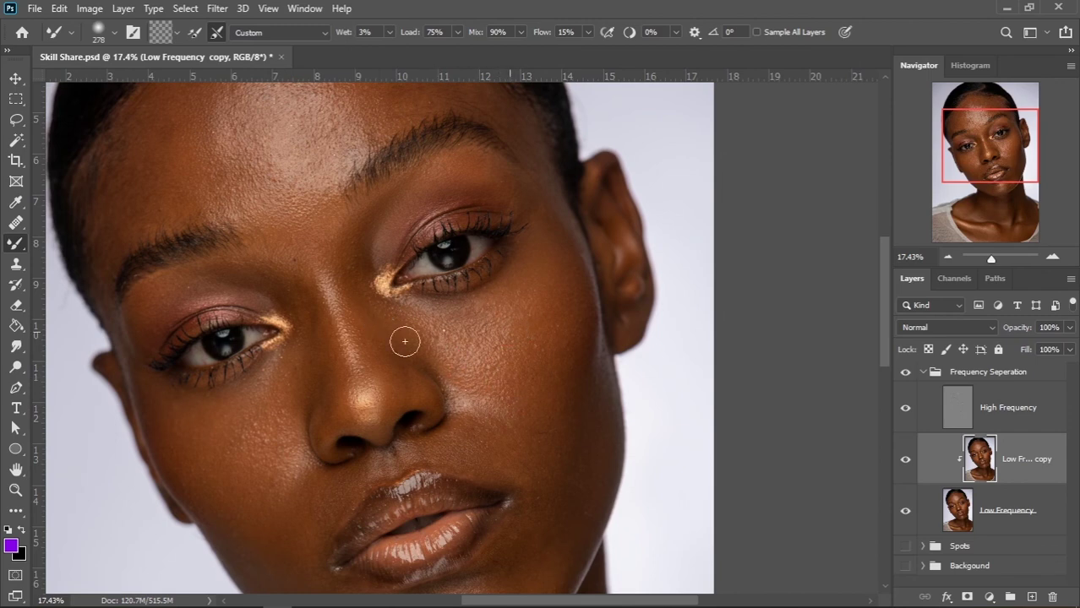
Reduce the Mixer Brush to 200 px and blend the skin around the eye and nose on the image's left.
scroll(404, 338, left, 2)
scroll(424, 234, left, 1)
scroll(435, 279, left, 3)
scroll(436, 279, down, 1)
key(bracketleft)
key(bracketleft)
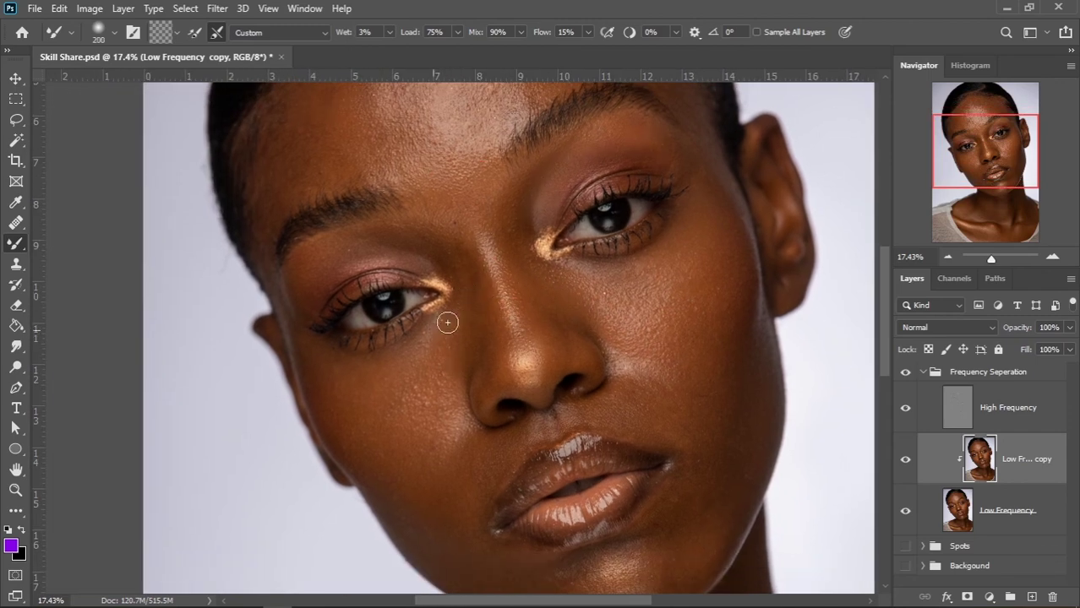
drag(347, 383, 371, 371)
drag(407, 237, 413, 264)
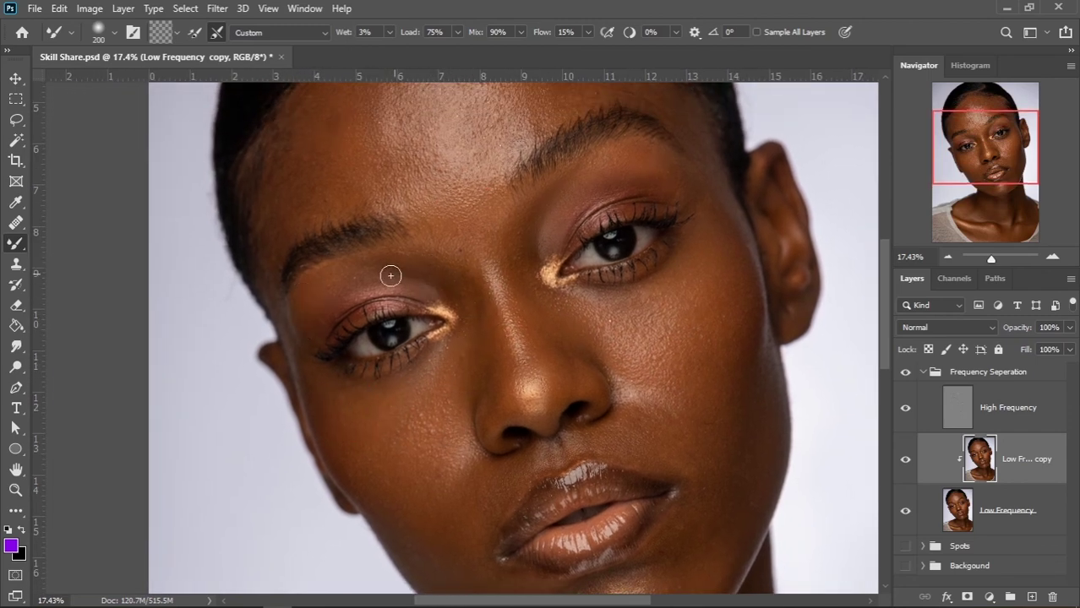
drag(461, 389, 465, 299)
drag(397, 396, 332, 333)
Enlarge the Mixer Brush to 300 px and blend the lower cheek and jaw on the image's left.
key(bracketright)
key(bracketright)
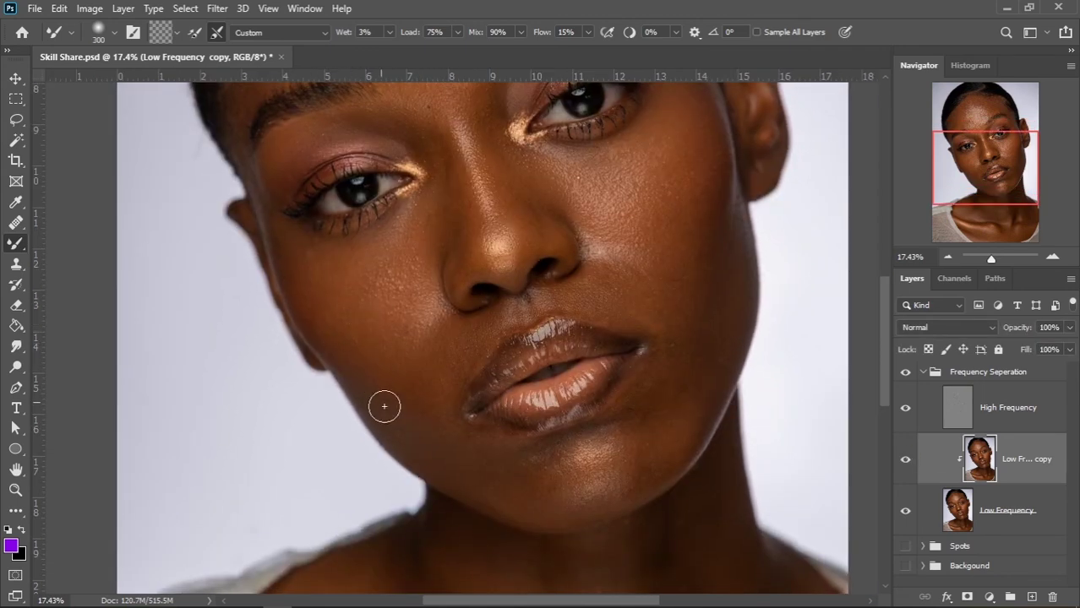
drag(397, 431, 350, 387)
Continue blending down the jaw on the image's right, the neck and the upper chest with the 300 px brush.
scroll(554, 372, right, 3)
scroll(545, 338, up, 2)
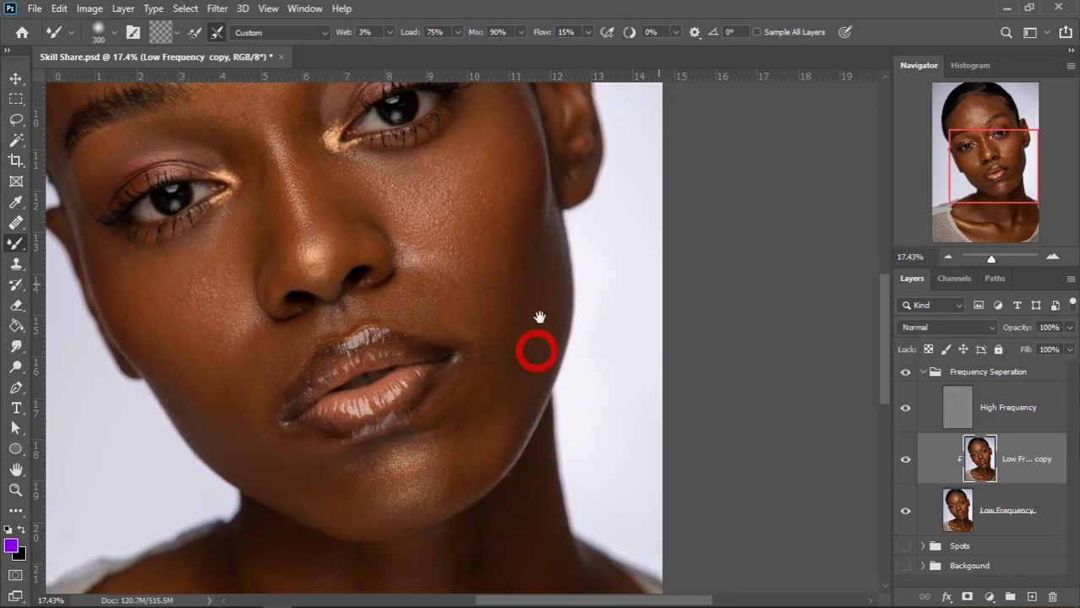
scroll(448, 380, down, 5)
scroll(381, 354, left, 1)
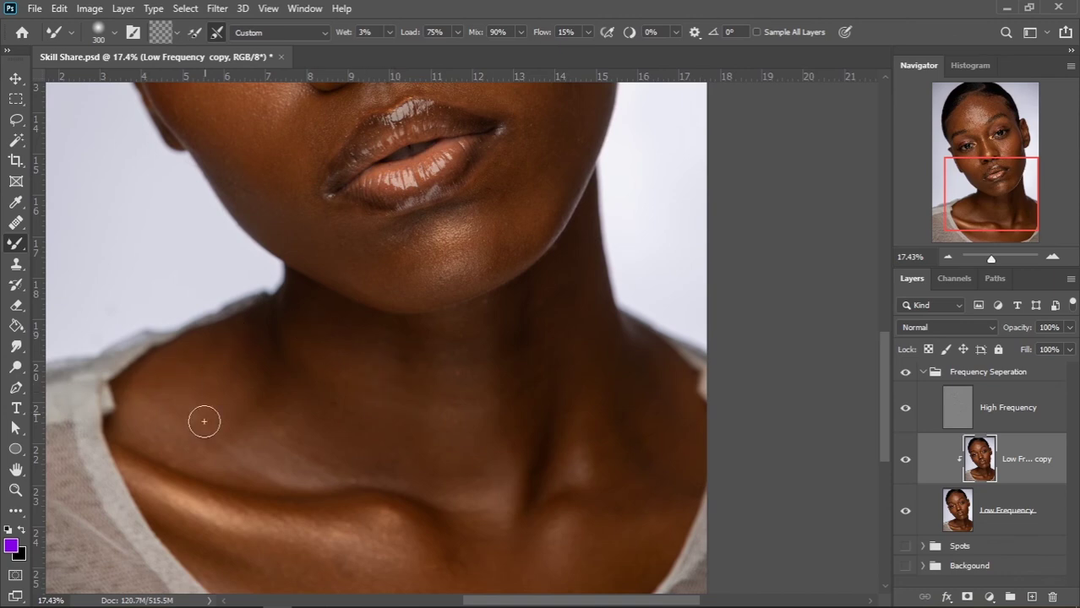
scroll(448, 398, down, 3)
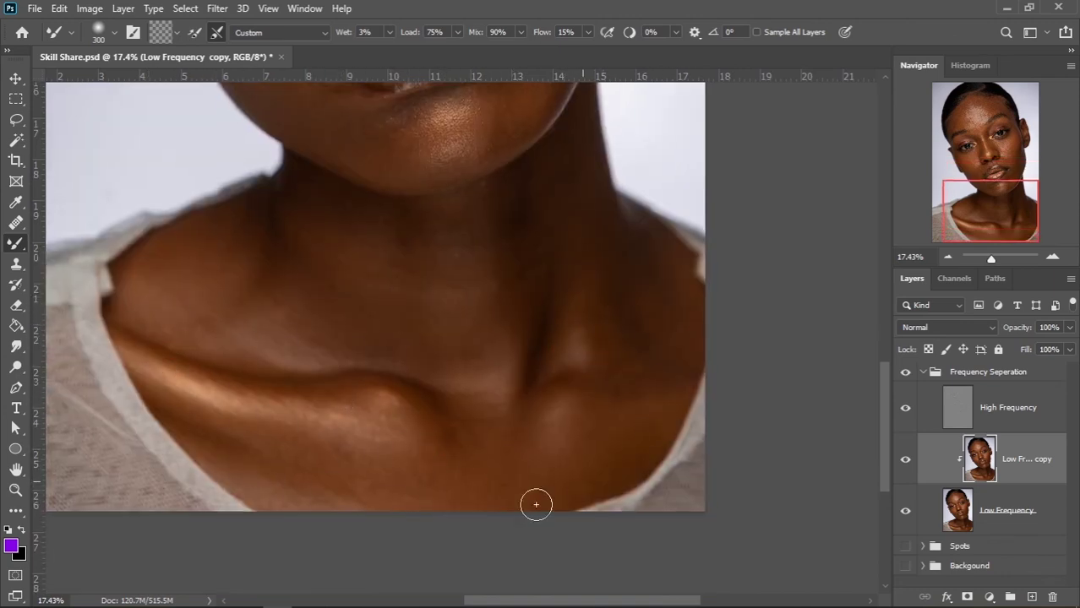
Compare the whole portrait before and after by toggling the Low Frequency copy layer's visibility.
scroll(626, 369, down, 3)
scroll(626, 368, down, 1)
click(905, 460)
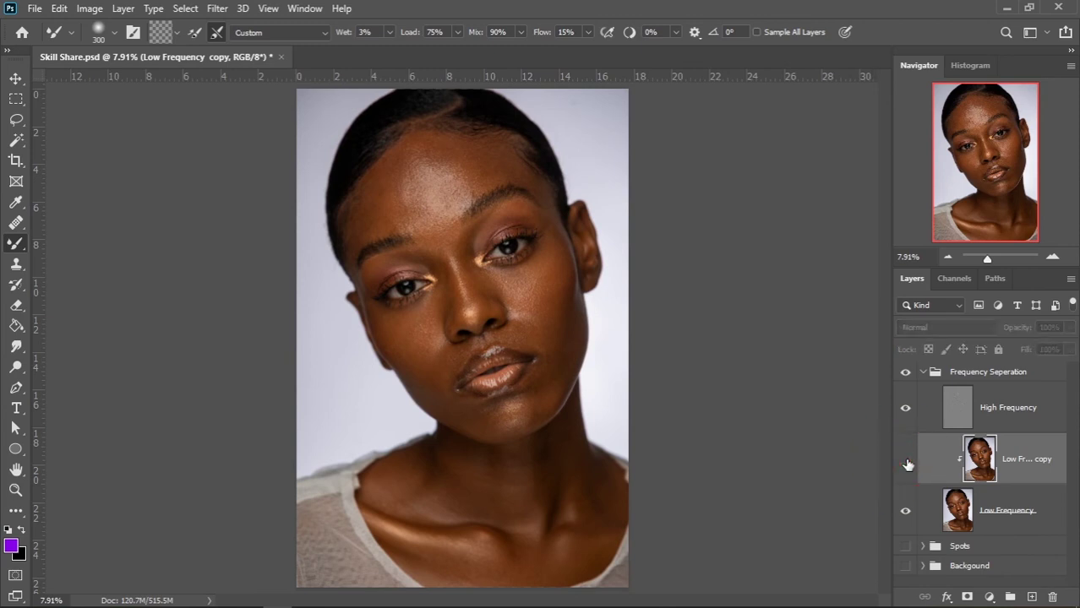
click(905, 460)
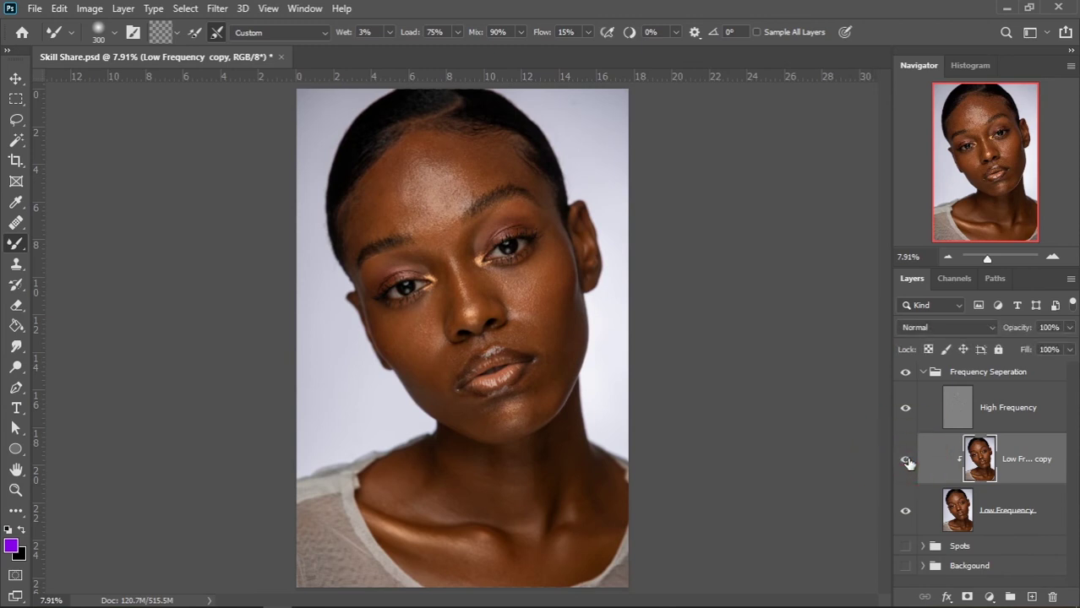
click(906, 461)
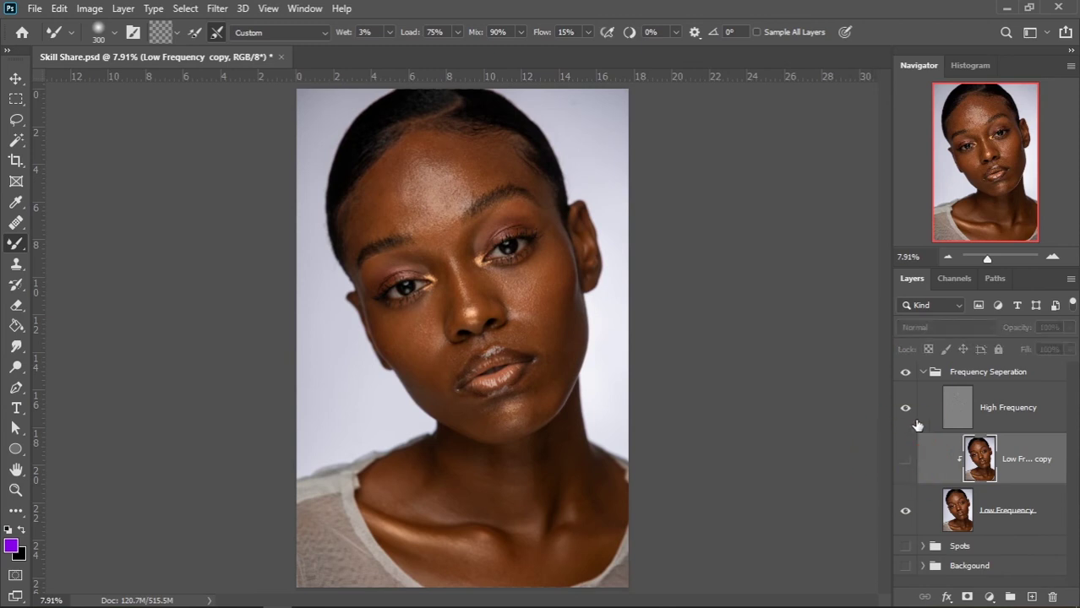